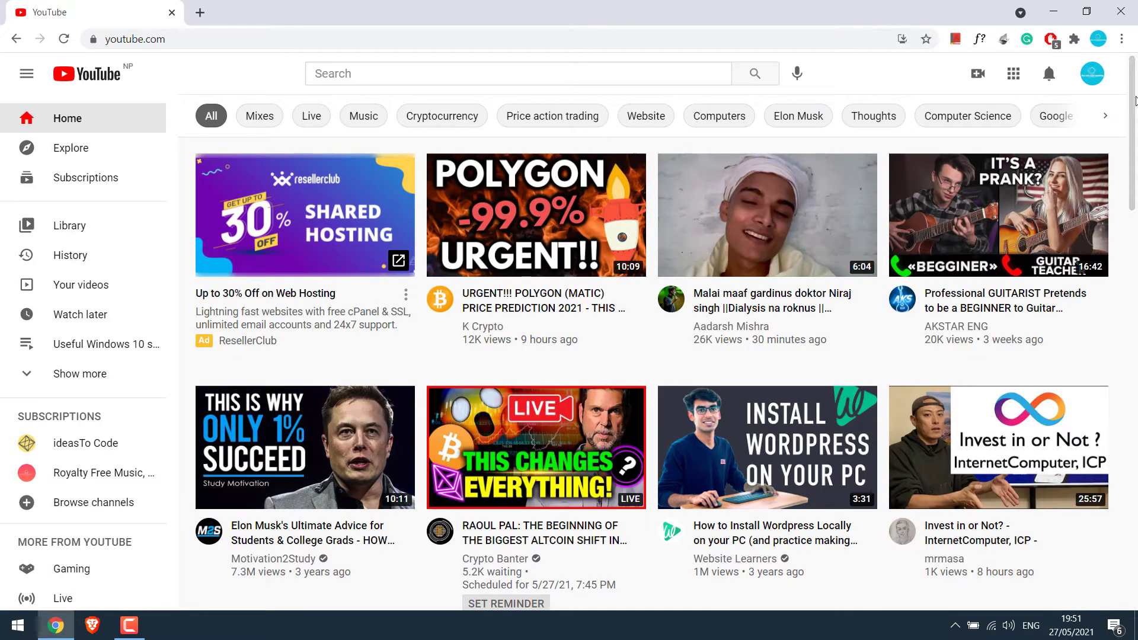
Open the channel's Content list in YouTube Studio from the account menu
left_click(1092, 73)
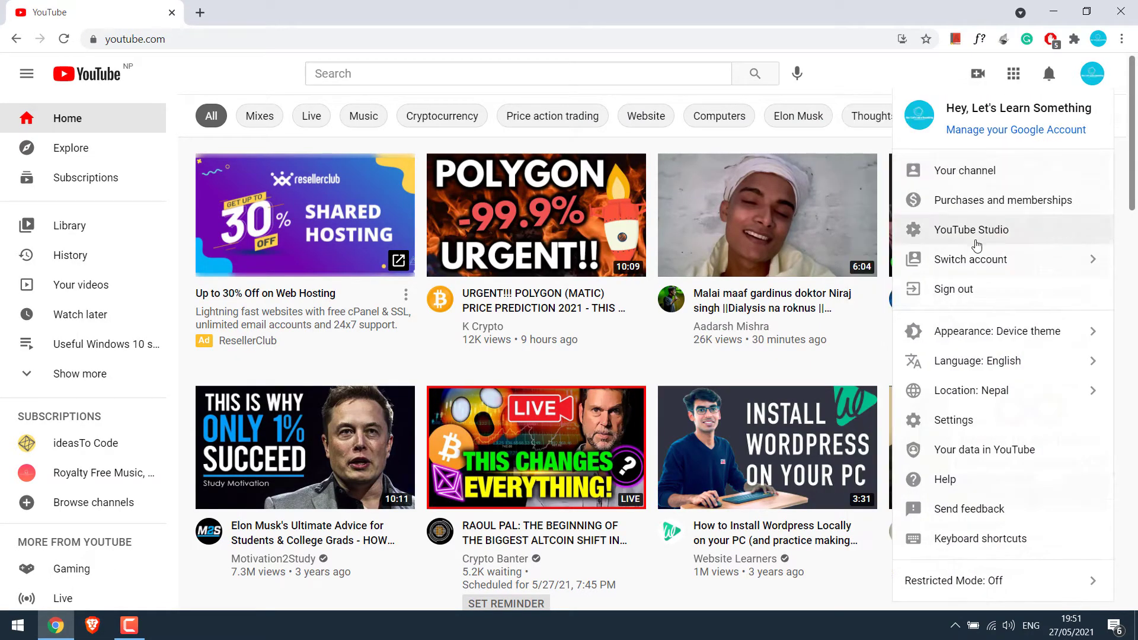
left_click(972, 238)
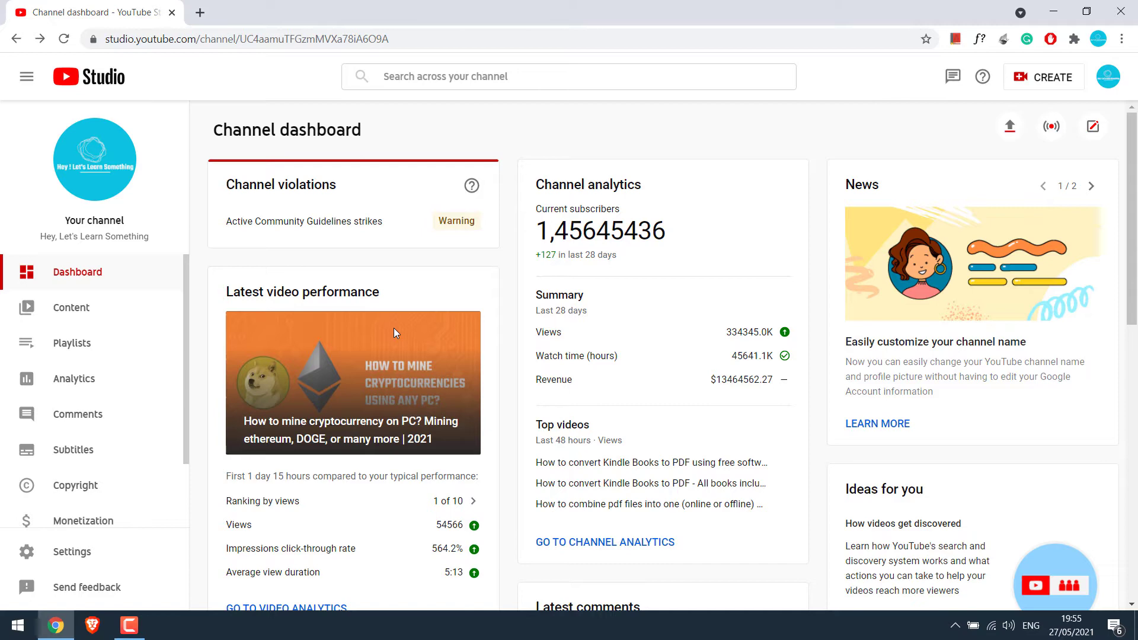
left_click(90, 319)
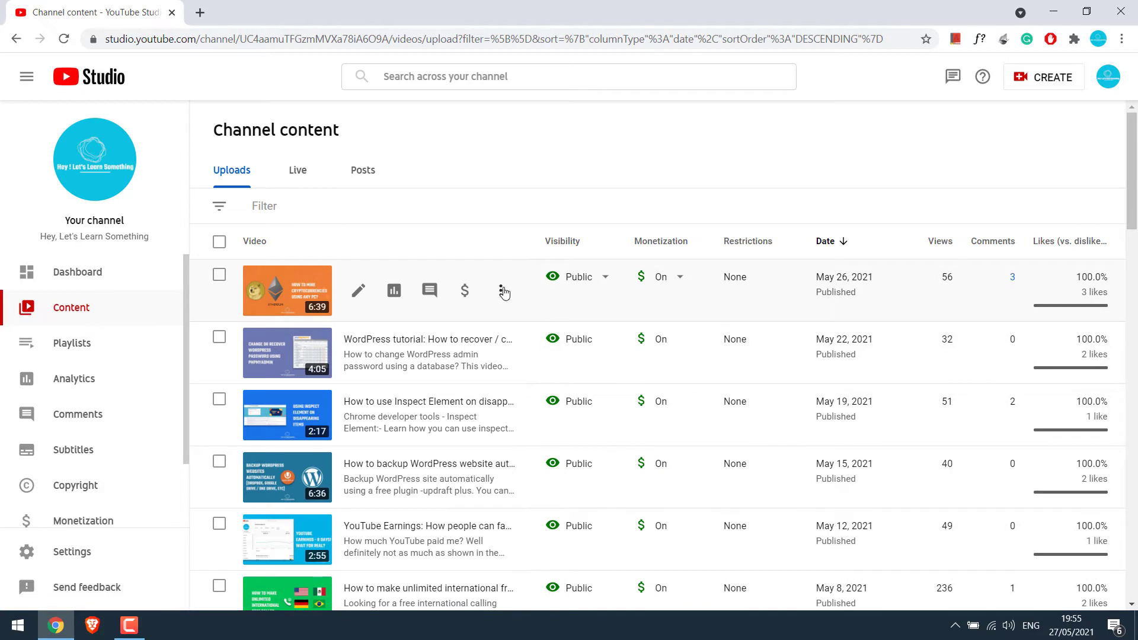
Download the Inspect Element tutorial video as an MP4 from its Options menu
left_click(502, 291)
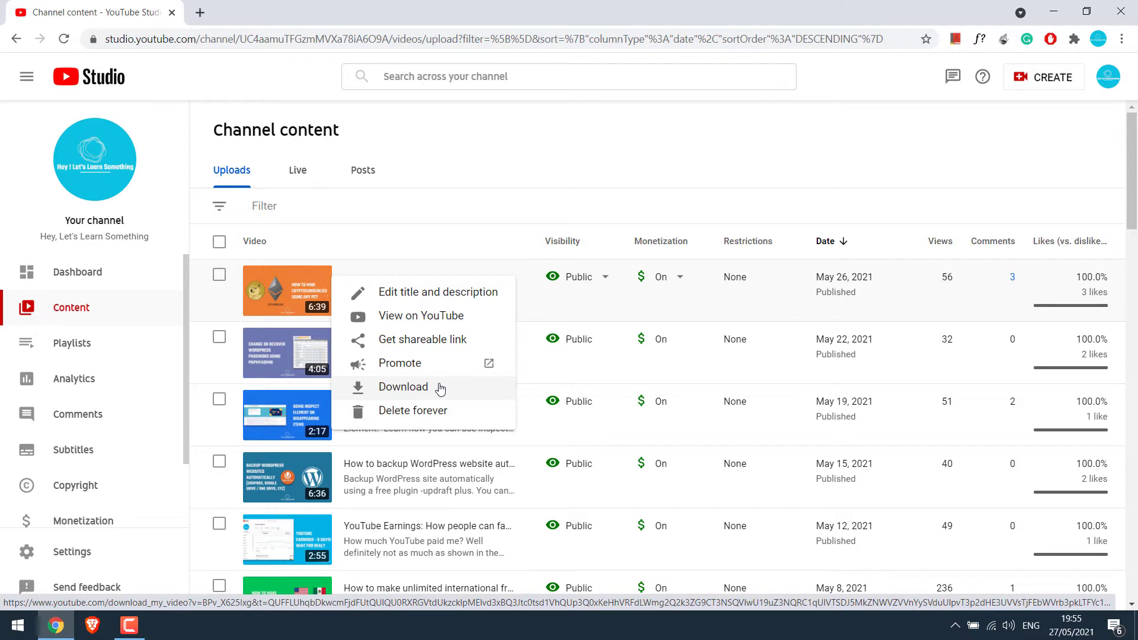
left_click(476, 201)
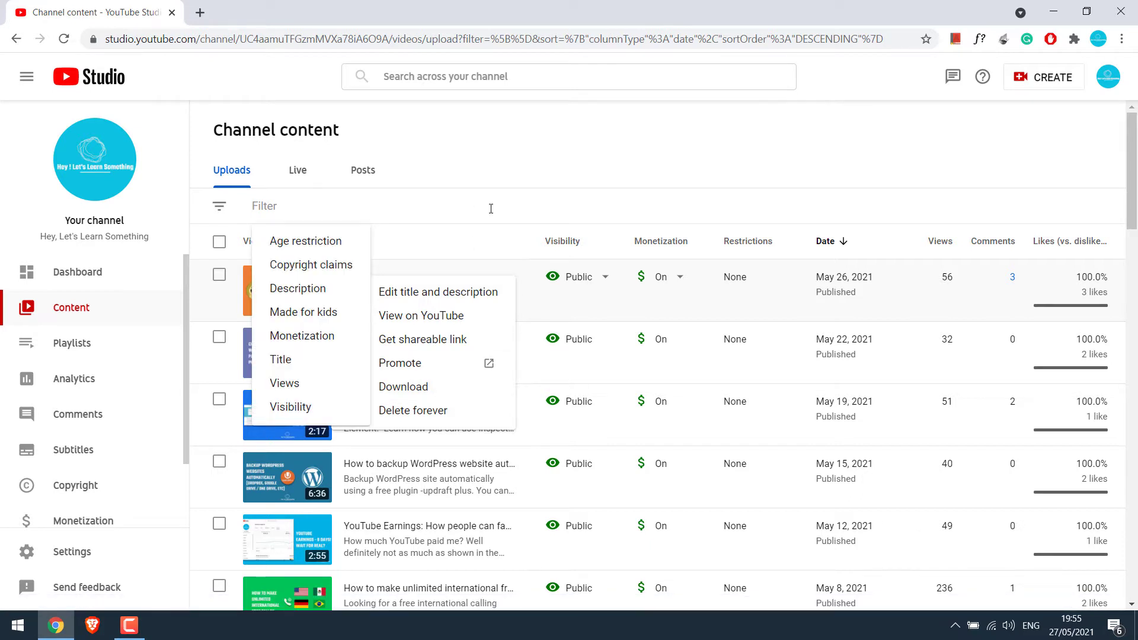
left_click(477, 248)
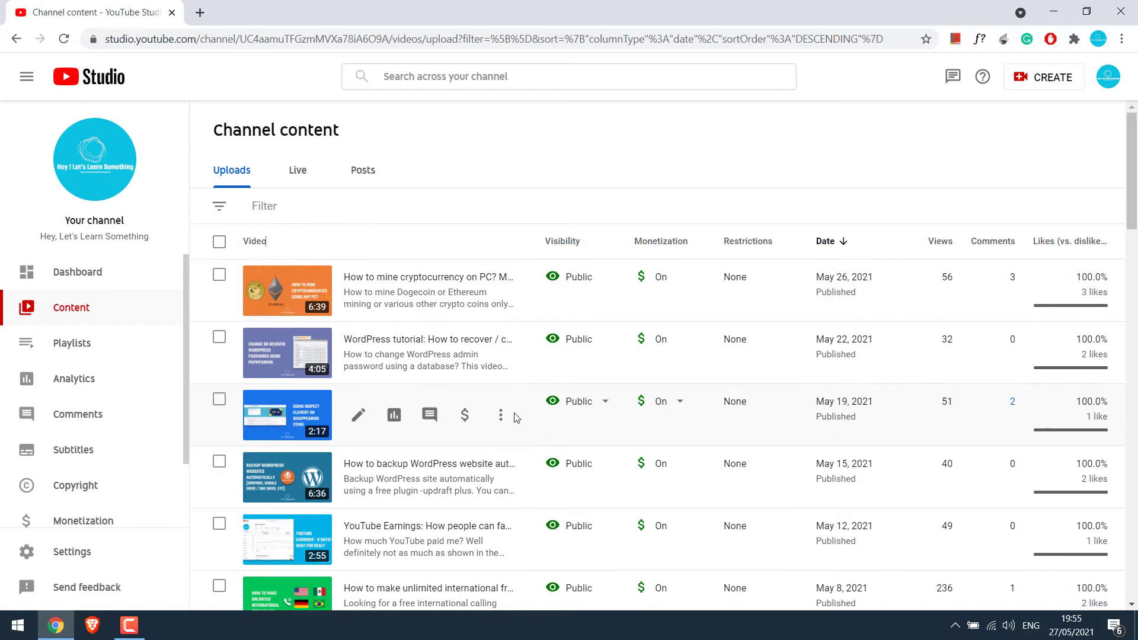
left_click(500, 420)
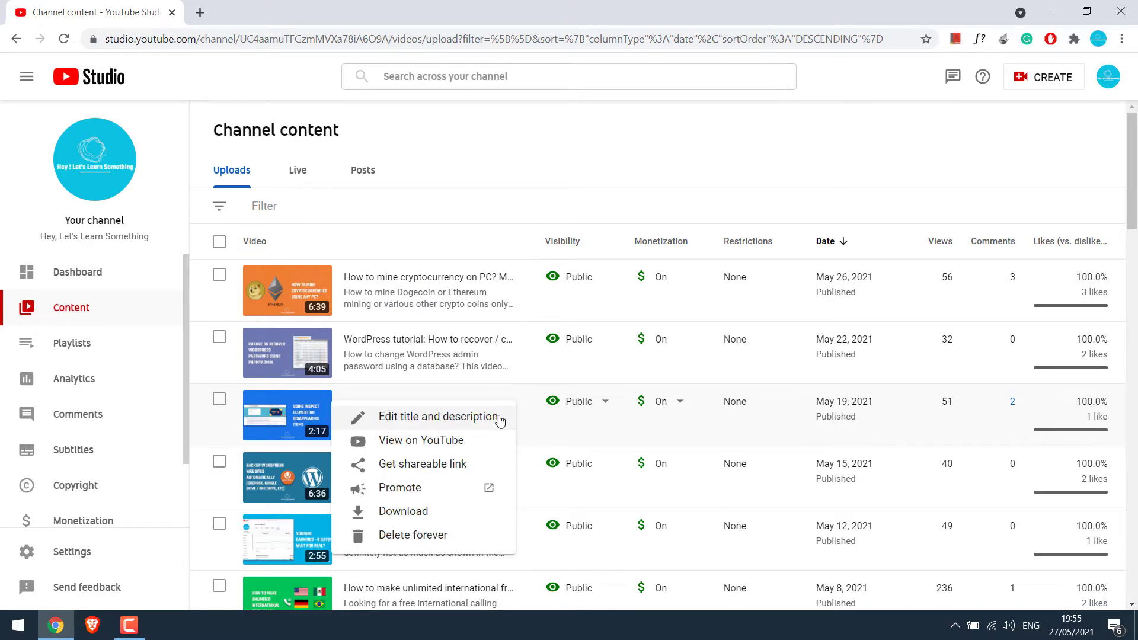
left_click(422, 514)
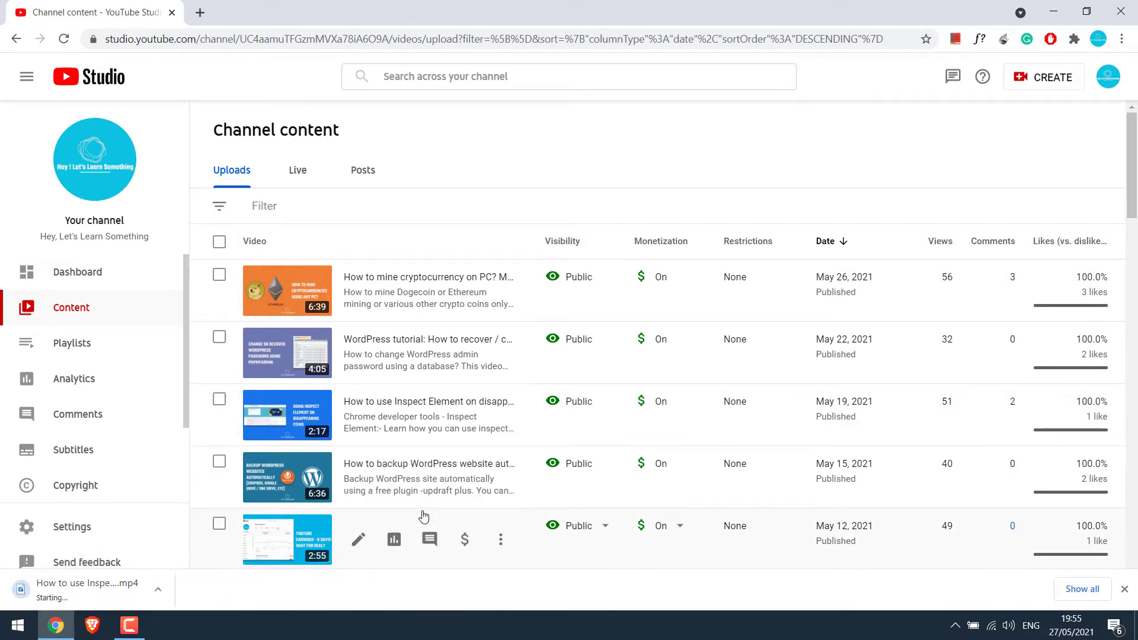
Show the downloaded Inspect Element MP4 in File Explorer and open its Properties
left_click(1082, 589)
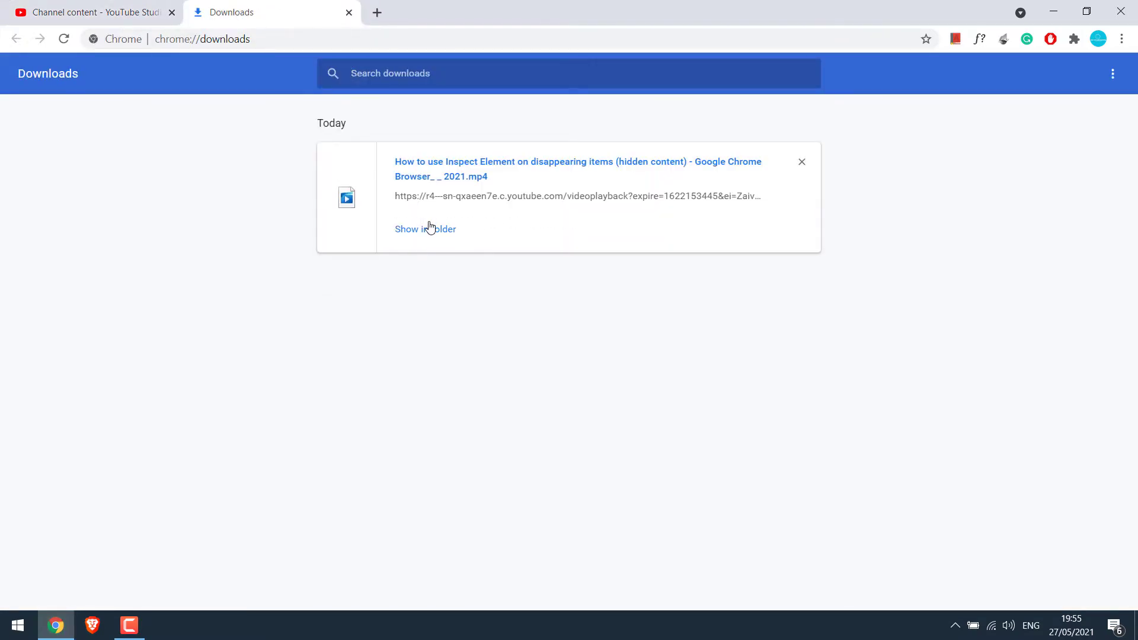
left_click(437, 229)
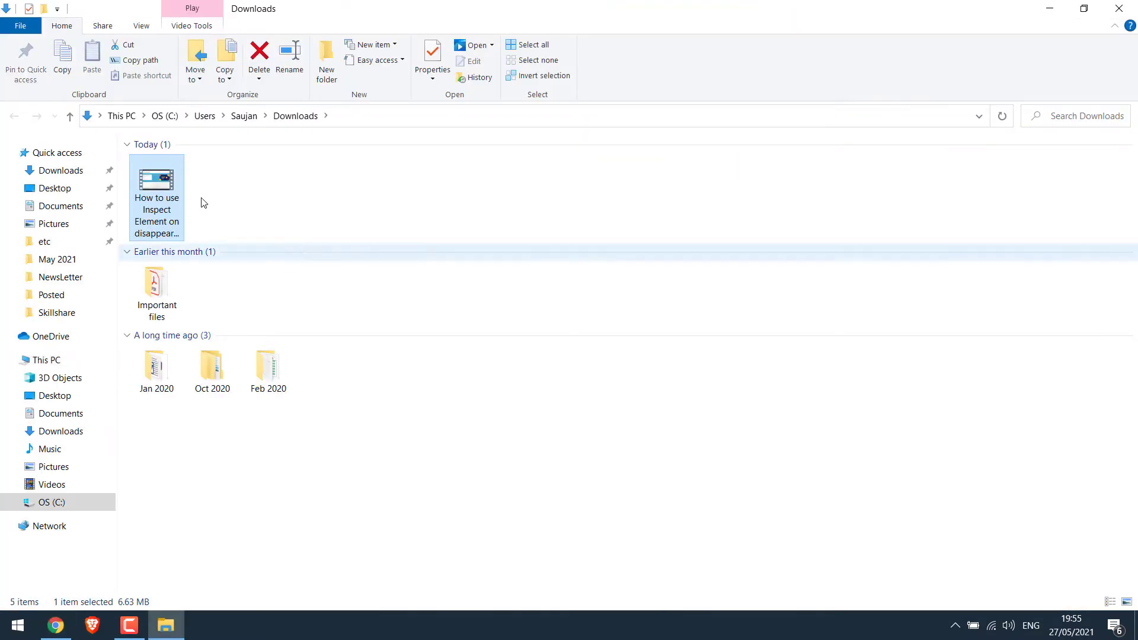
right_click(183, 225)
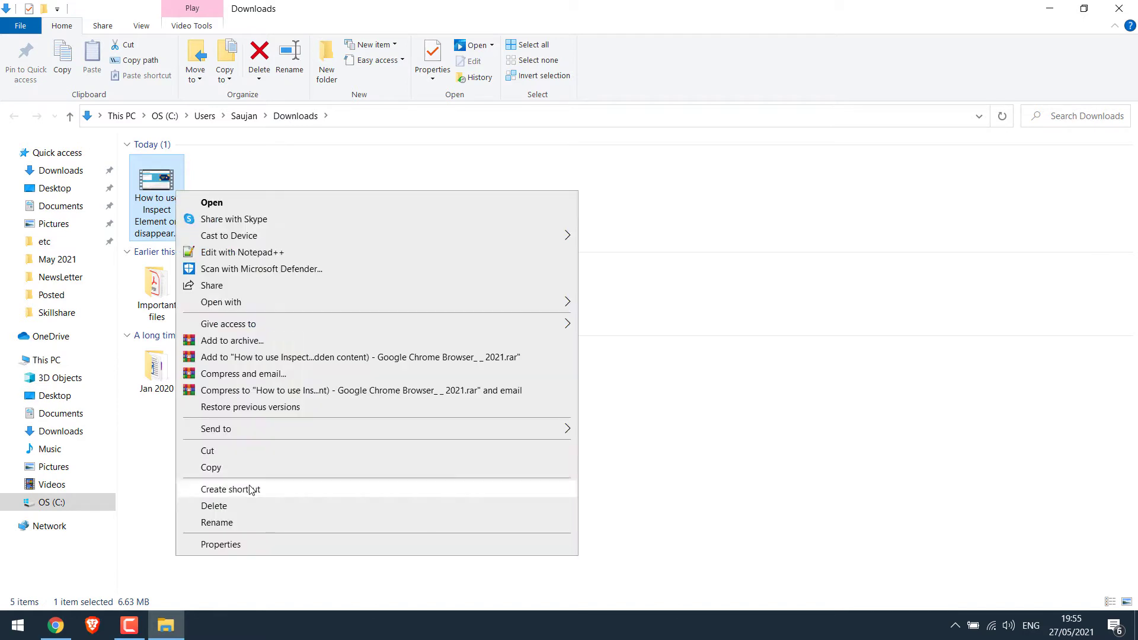
left_click(243, 541)
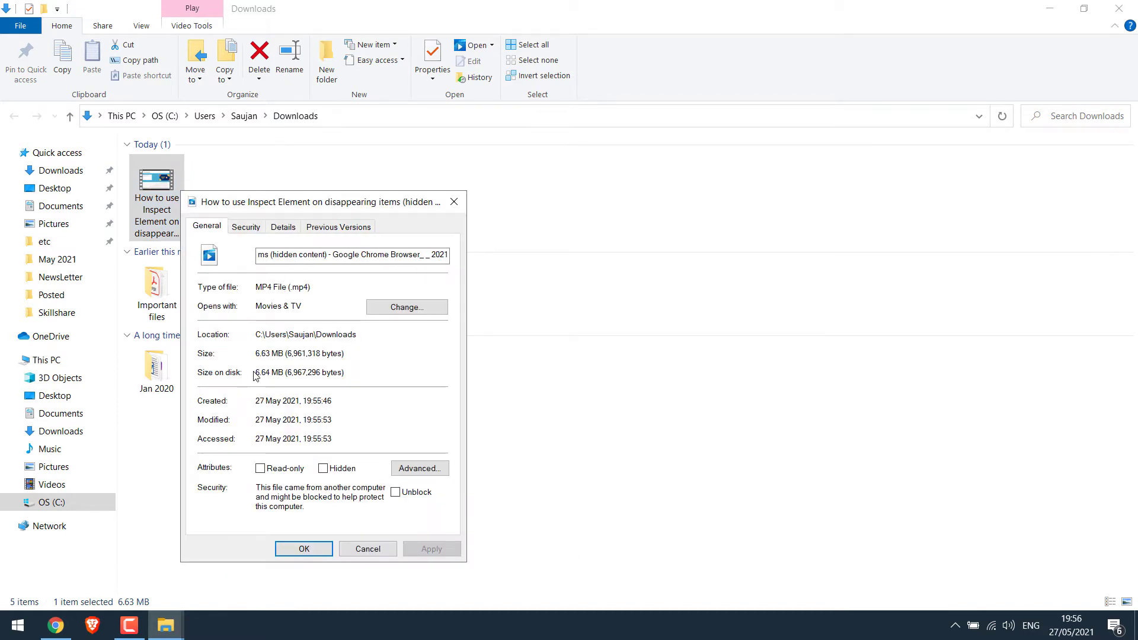
Confirm the 1280 × 720 frame size on the Details tab, then close Properties
left_click(246, 226)
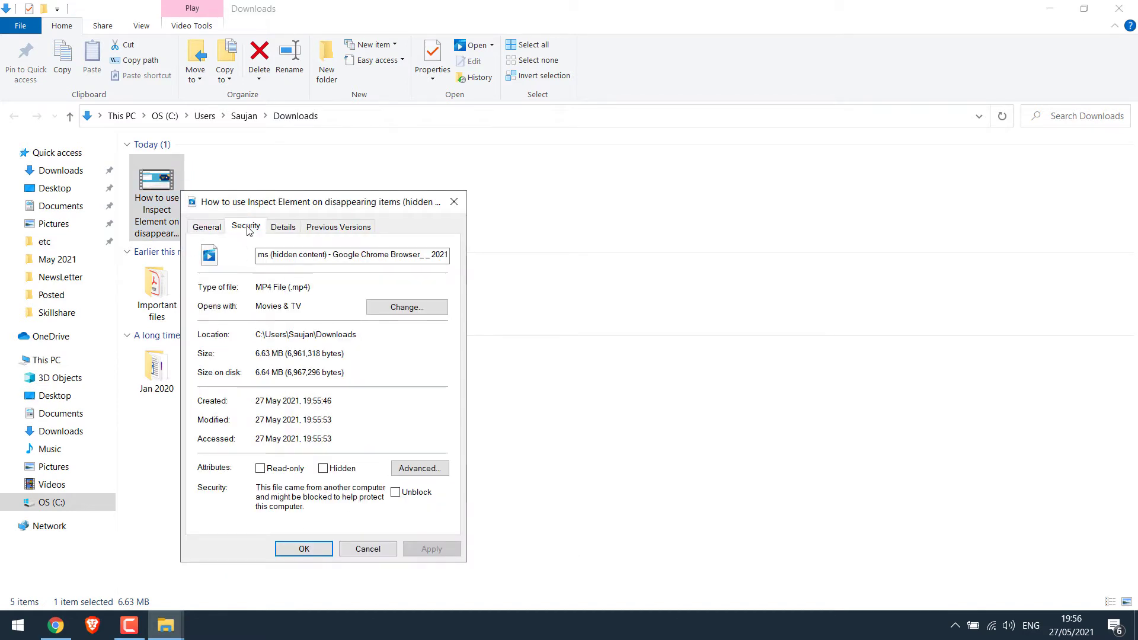
left_click(293, 229)
left_click(308, 372)
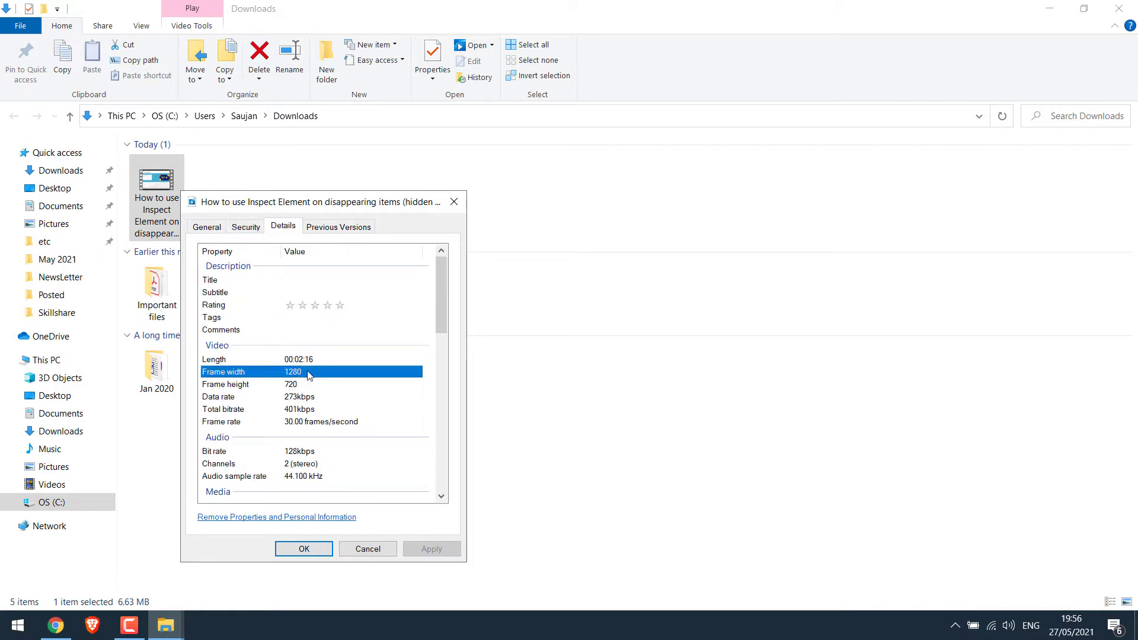
left_click(273, 384)
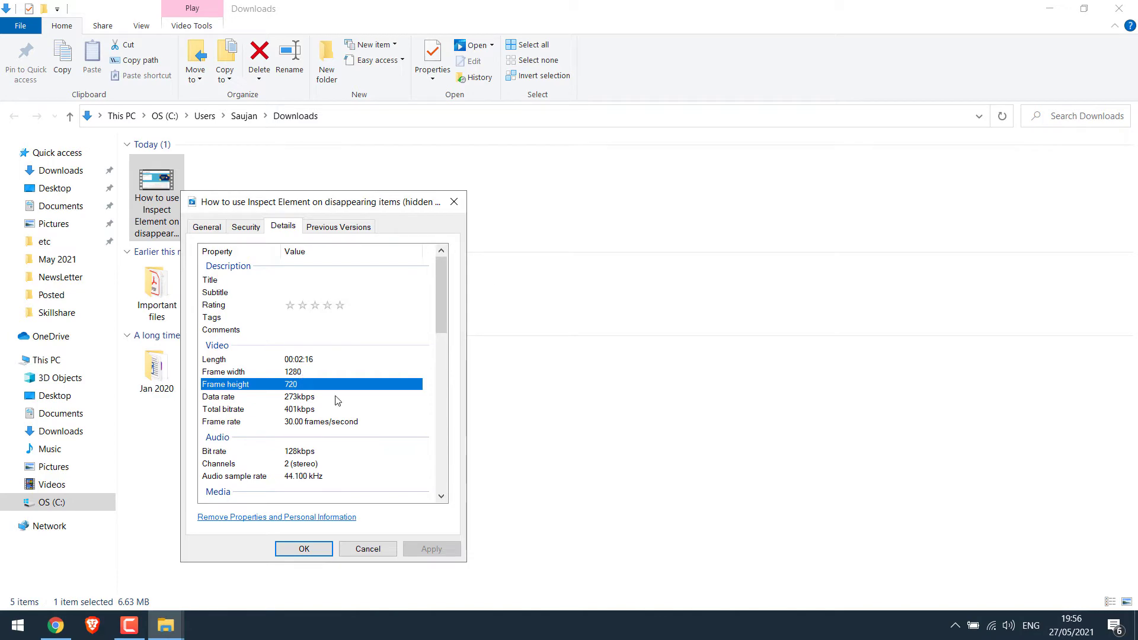
left_click(454, 202)
Close Explorer, return to YouTube, and open Google Account's Data & personalization page
left_click(1119, 8)
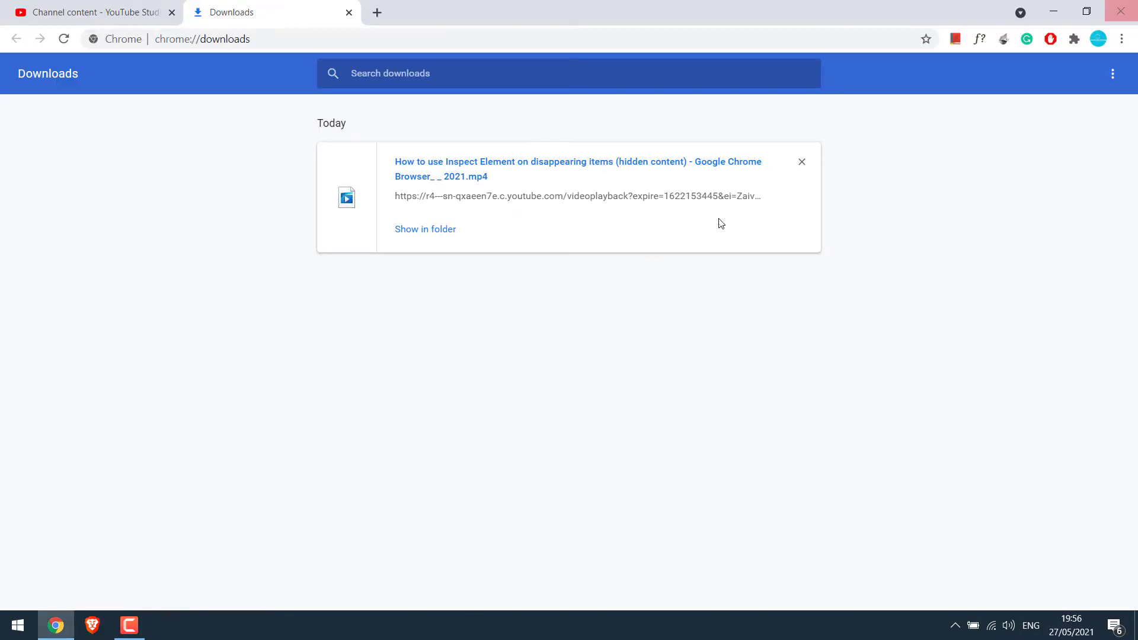
left_click(118, 7)
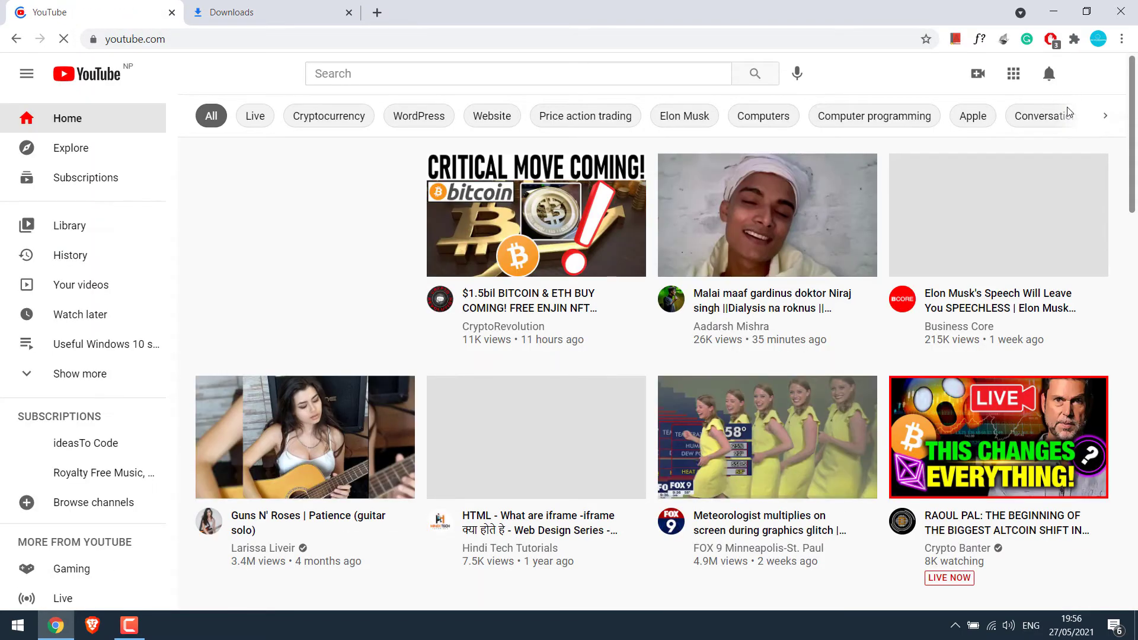
left_click(1093, 76)
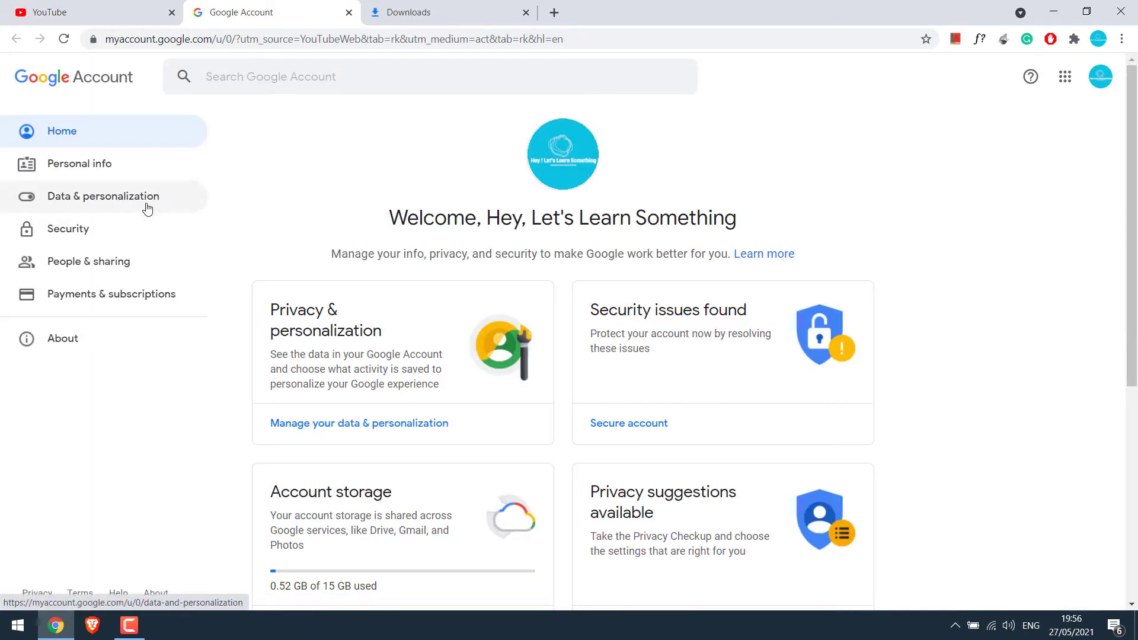
left_click(144, 199)
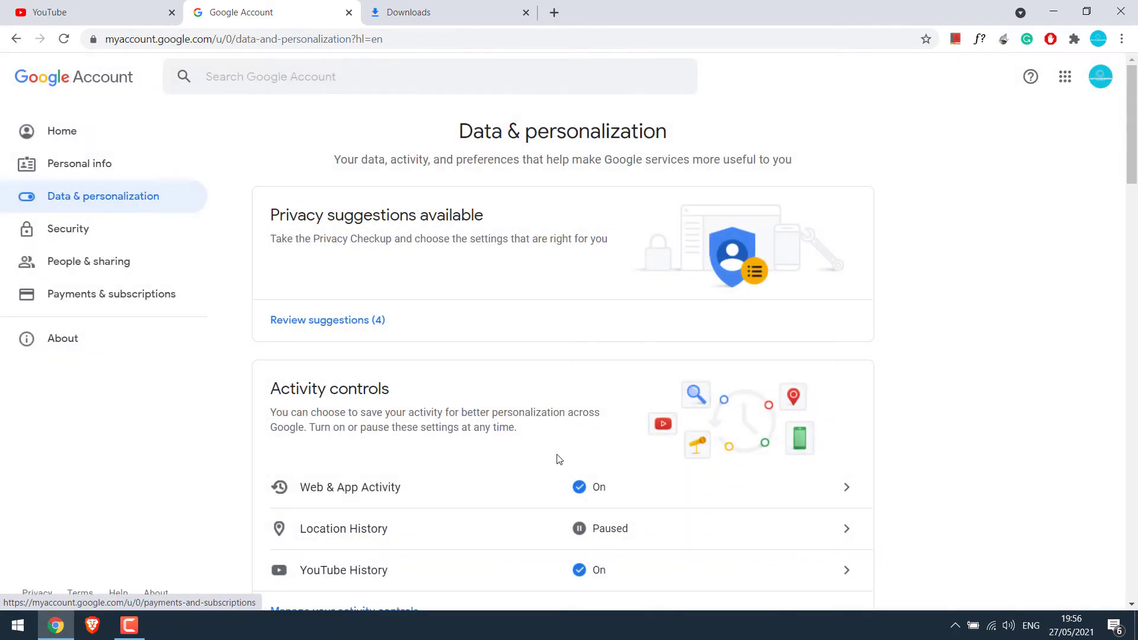
Open the Google Dashboard and review its summary, including YouTube's 75 videos and 8 playlists
left_click_drag(1131, 143, 1136, 282)
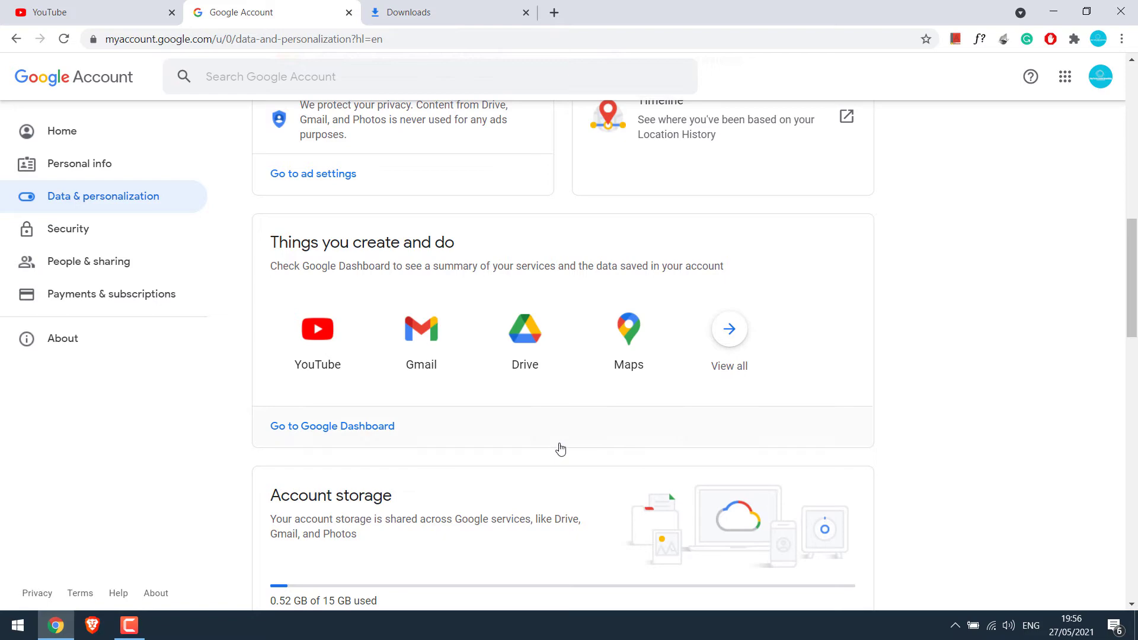
left_click(319, 348)
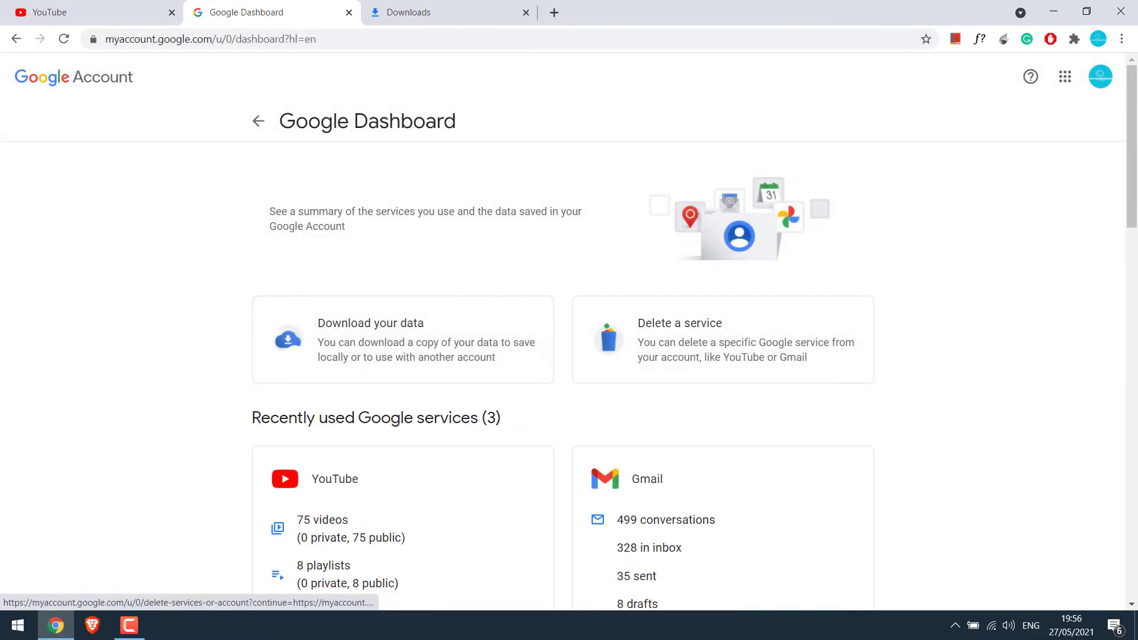
mouse_move(1129, 188)
left_mouse_down()
mouse_move(1130, 504)
mouse_move(1130, 181)
left_mouse_up()
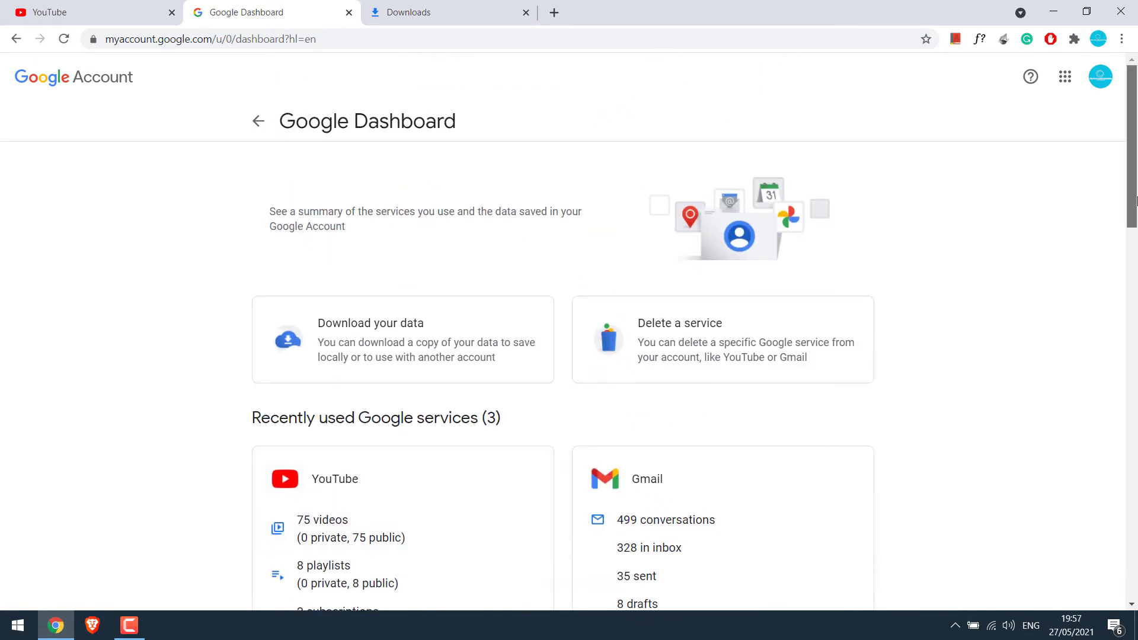
scroll(325, 504, "down", 4)
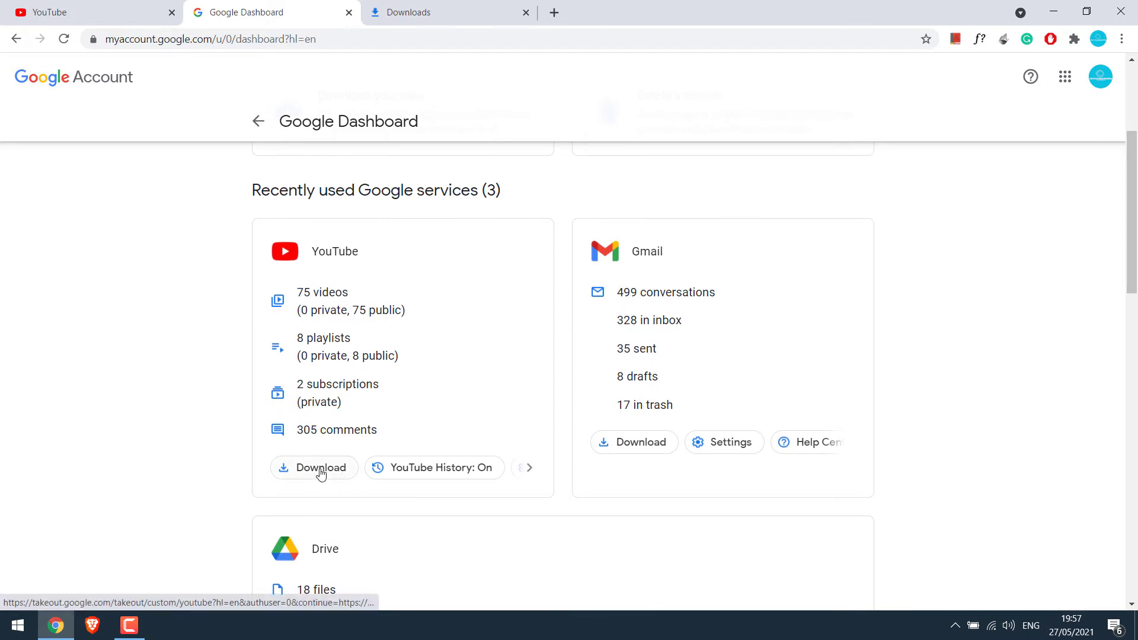
scroll(1061, 261, "up", 4)
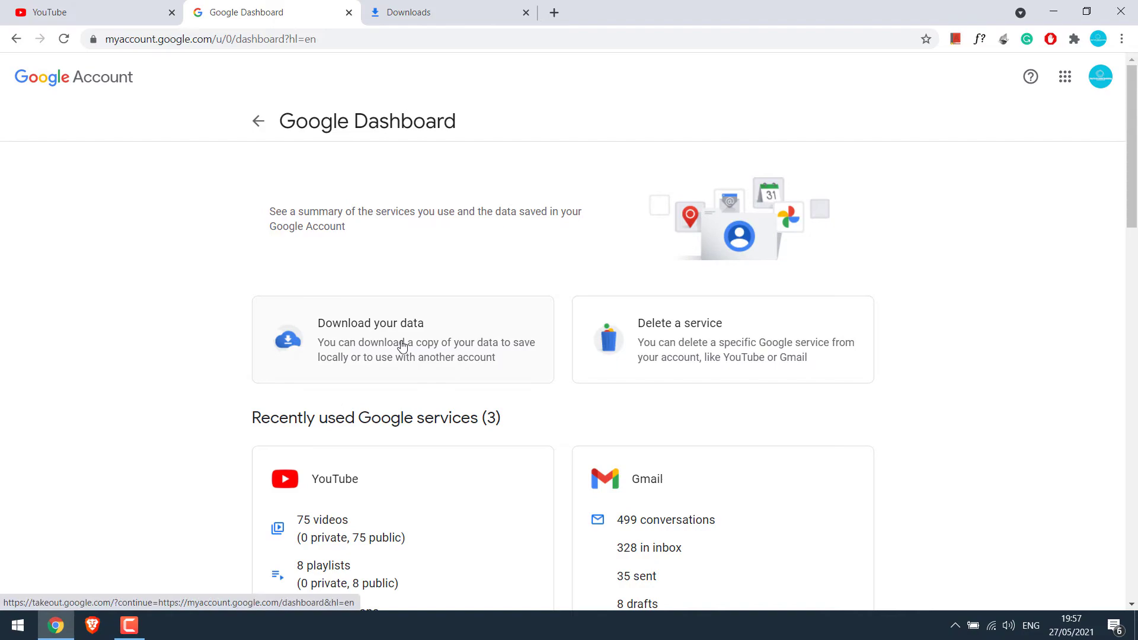
Start a Takeout export with every product deselected except YouTube and YouTube Music
left_click(378, 347)
scroll(563, 355, "down", 20)
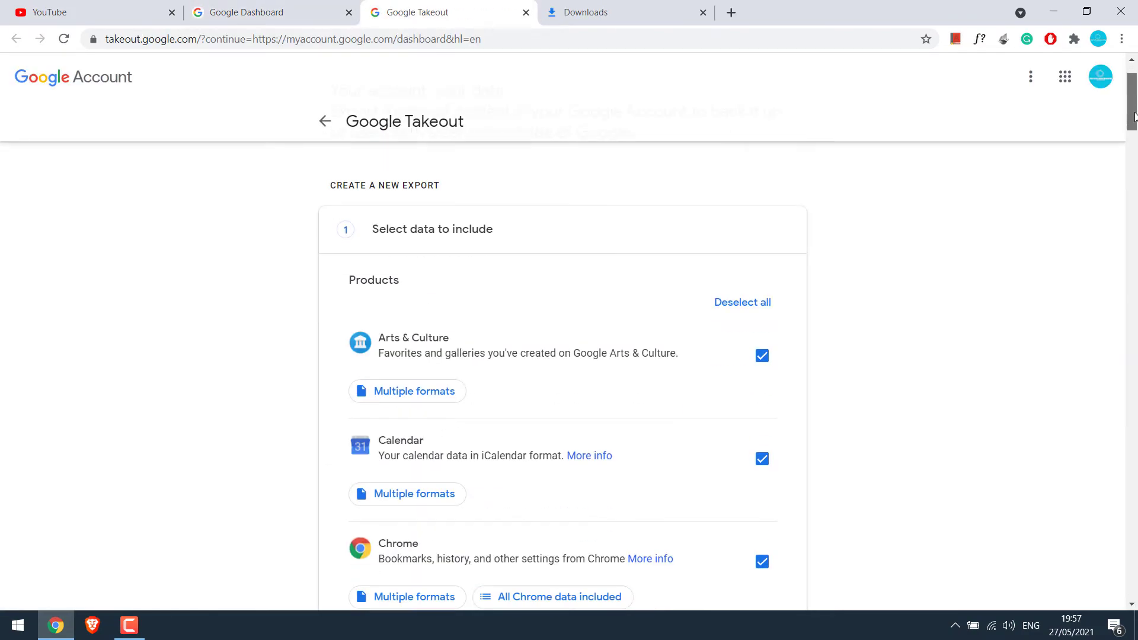
scroll(563, 356, "up", 20)
scroll(758, 331, "up", 2)
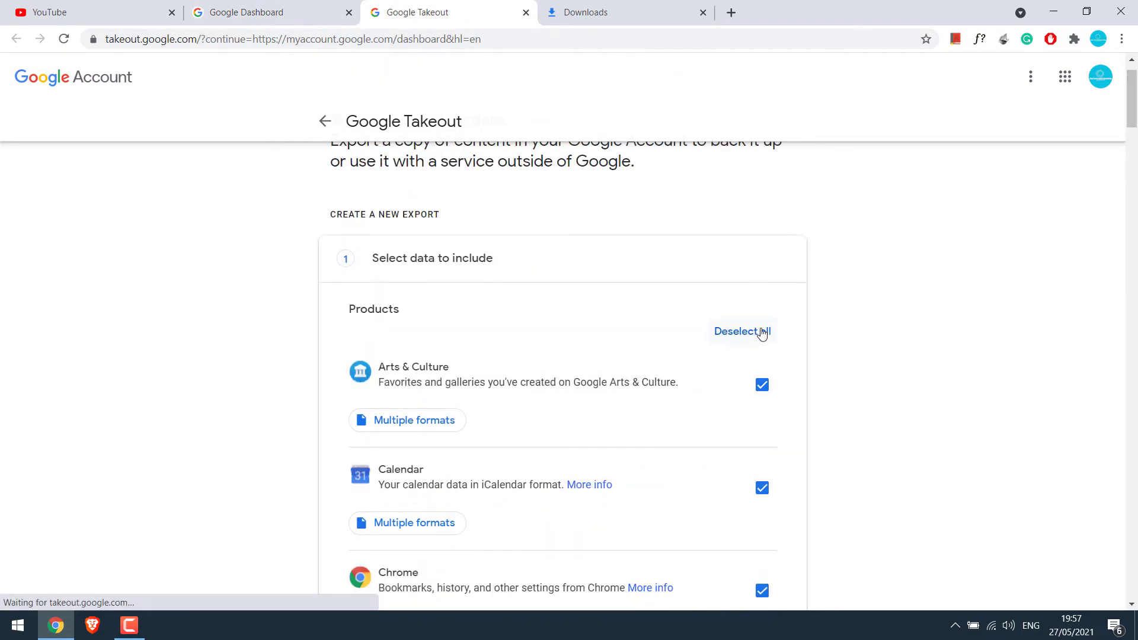
left_click(758, 331)
left_click_drag(1136, 171, 1136, 573)
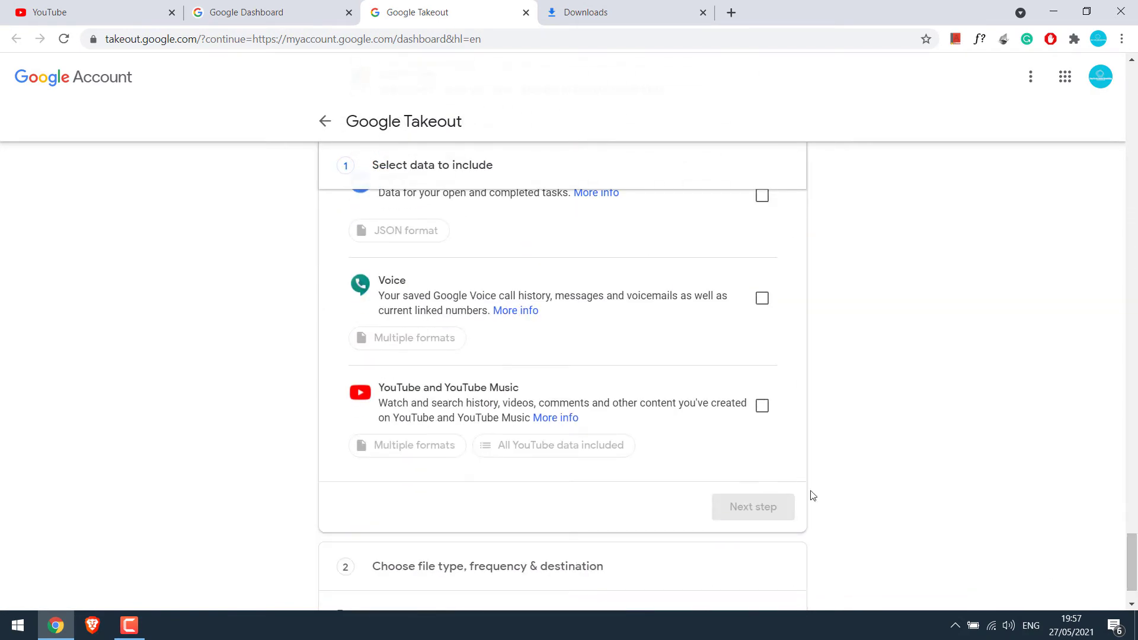
left_click(763, 408)
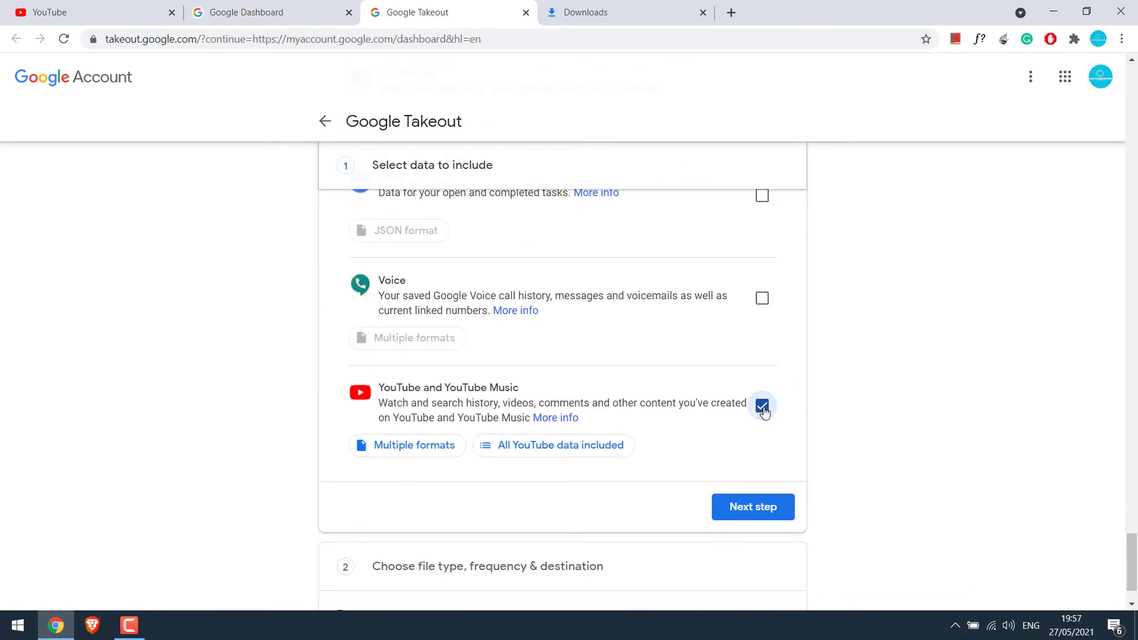
Restrict the YouTube data to the 'videos' content type only
left_click(563, 446)
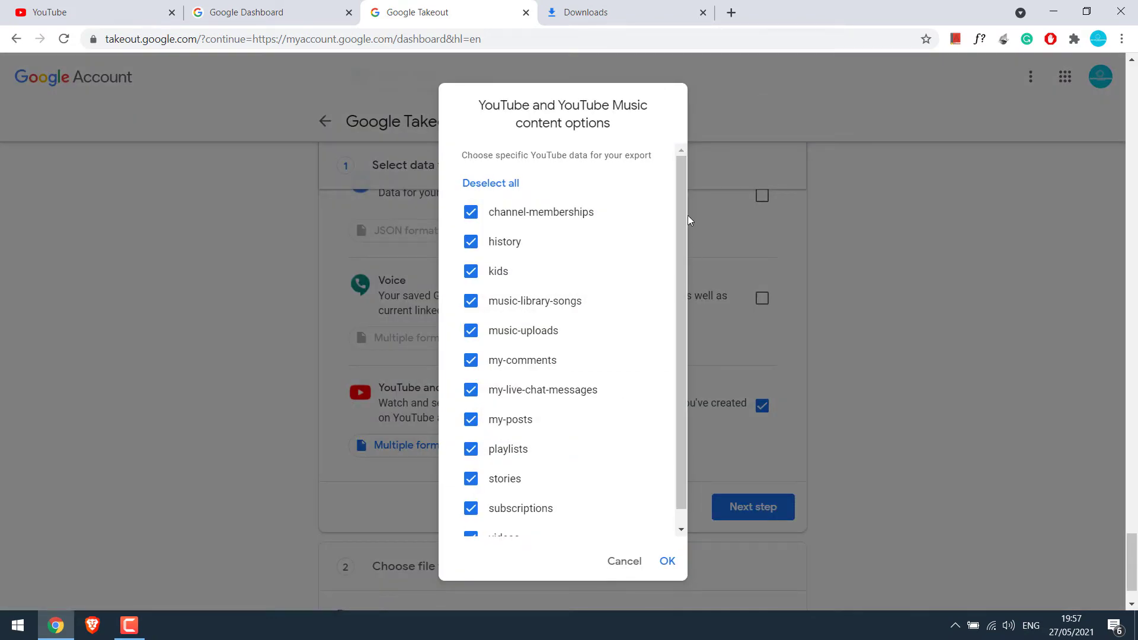
left_click_drag(683, 215, 679, 388)
left_click_drag(681, 240, 684, 198)
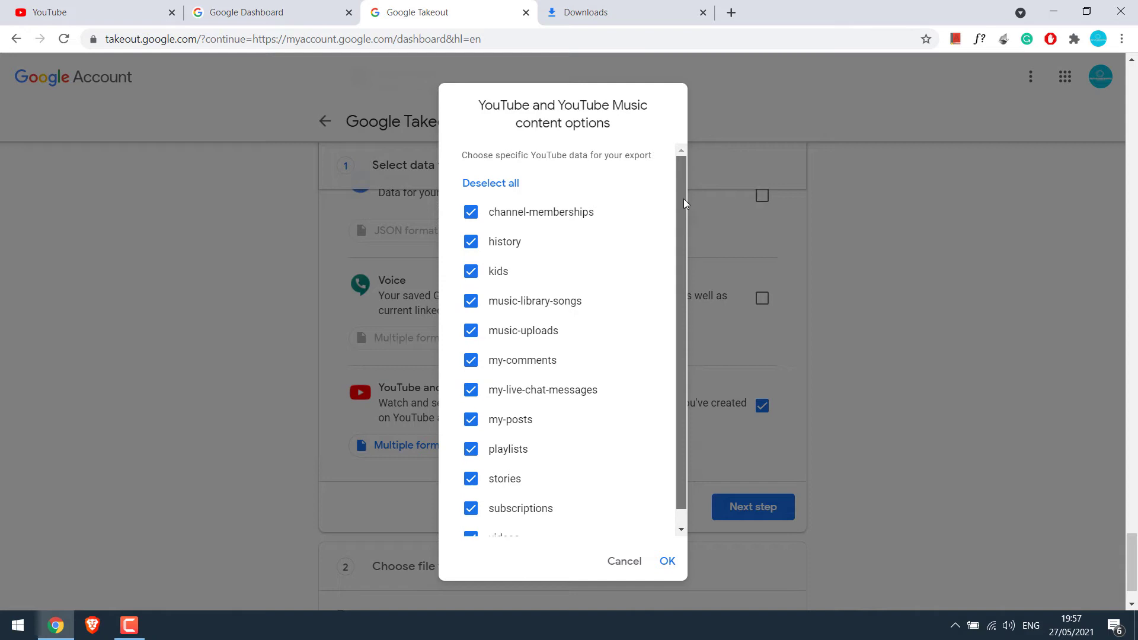
scroll(554, 504, "down", 2)
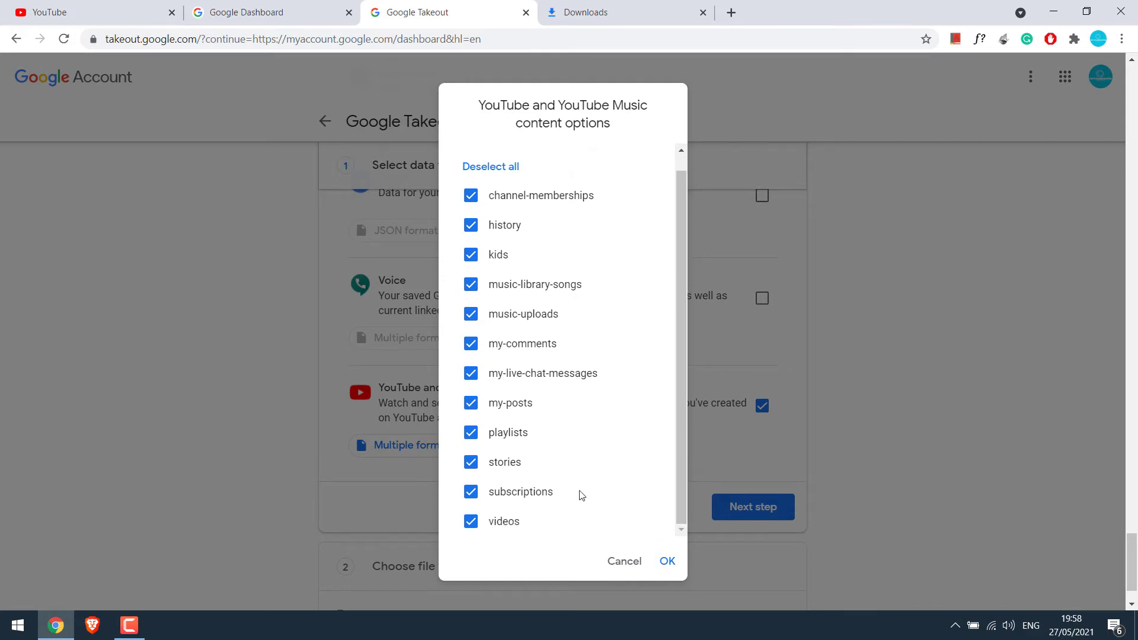
scroll(593, 284, "up", 1)
left_click(504, 185)
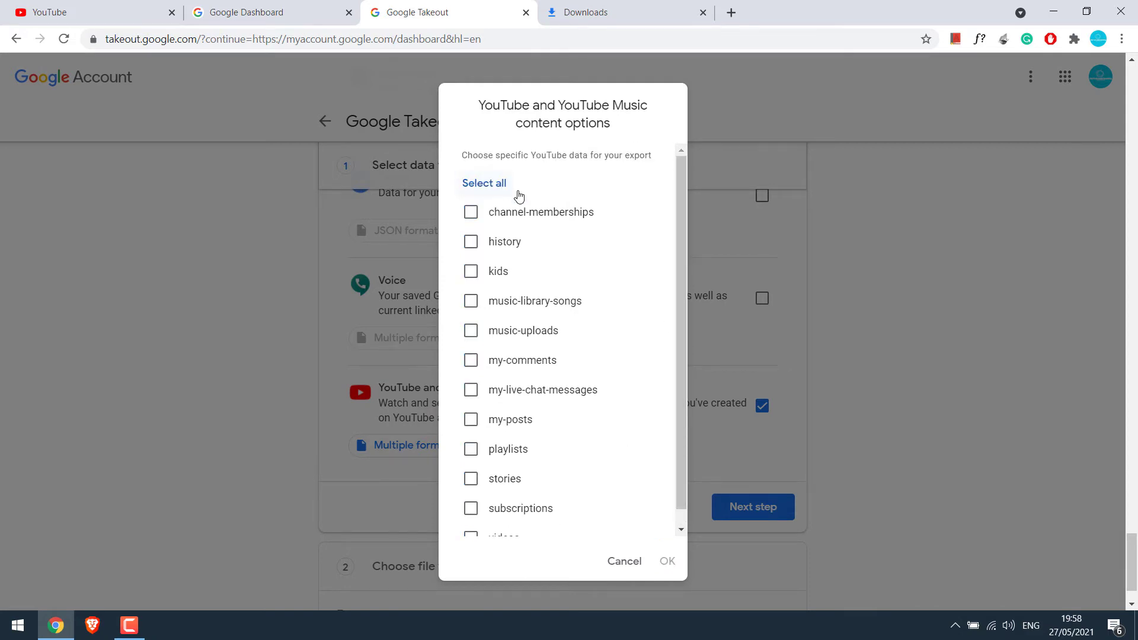
scroll(684, 221, "down", 1)
left_click(483, 528)
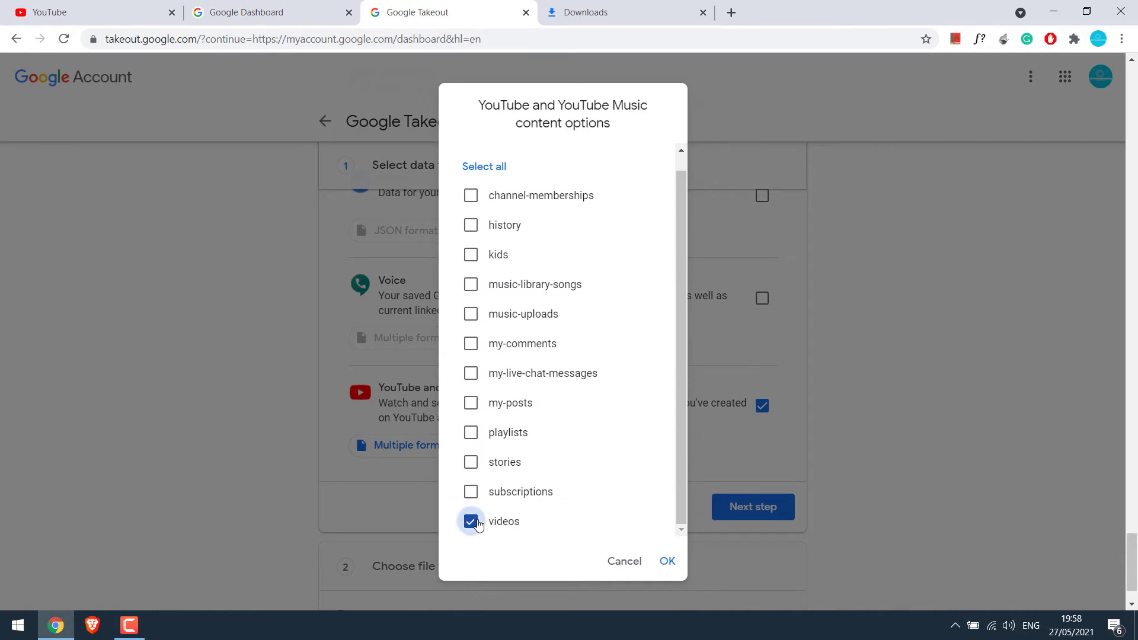
left_click(667, 558)
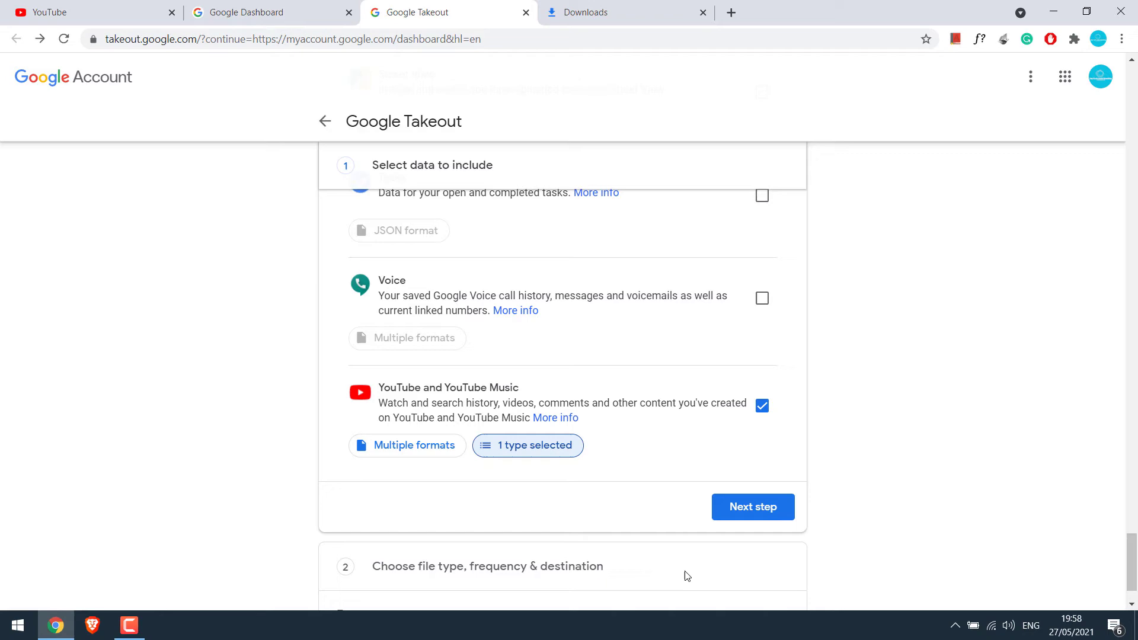
Create a one-time .zip export split at 2 GB, delivered as an emailed download link
left_click(757, 510)
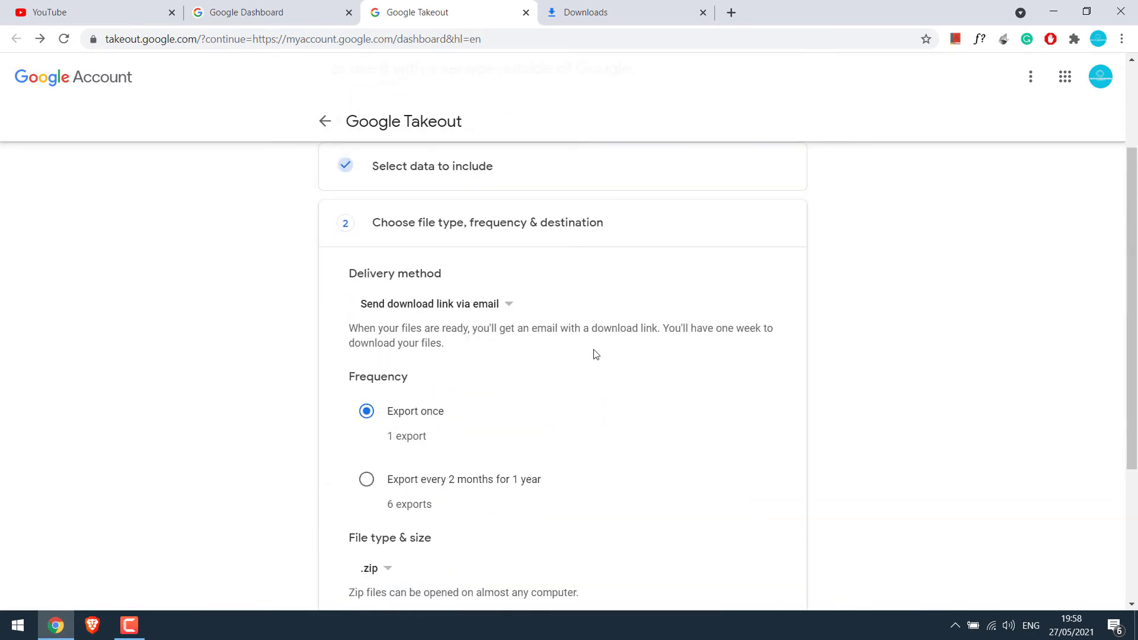
left_click(502, 306)
left_click(545, 284)
scroll(465, 427, "down", 4)
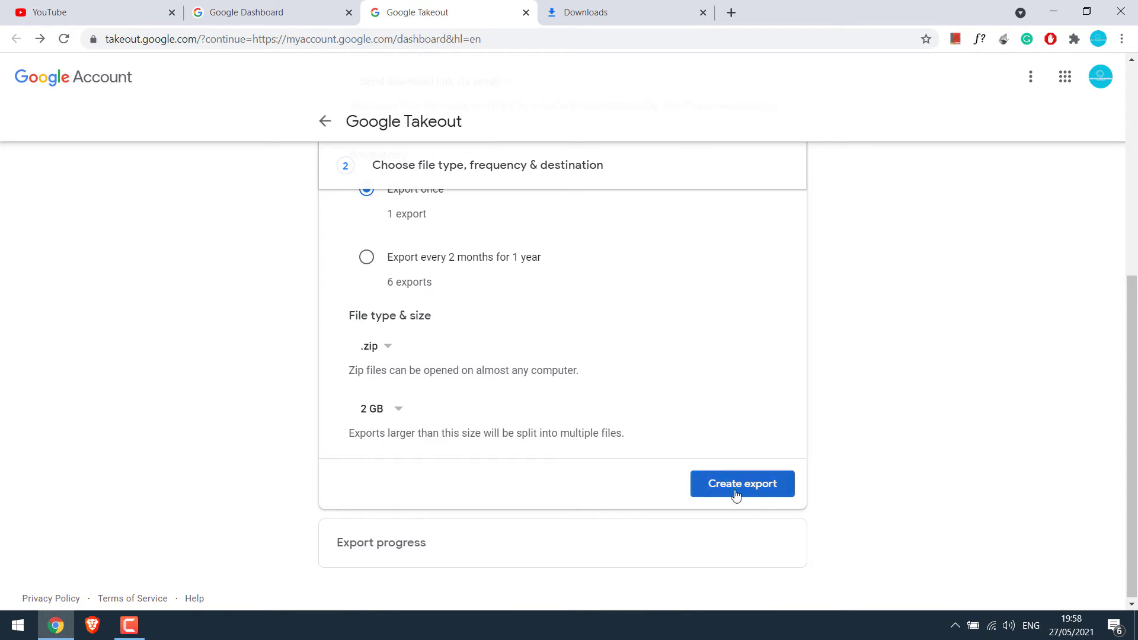
left_click(754, 490)
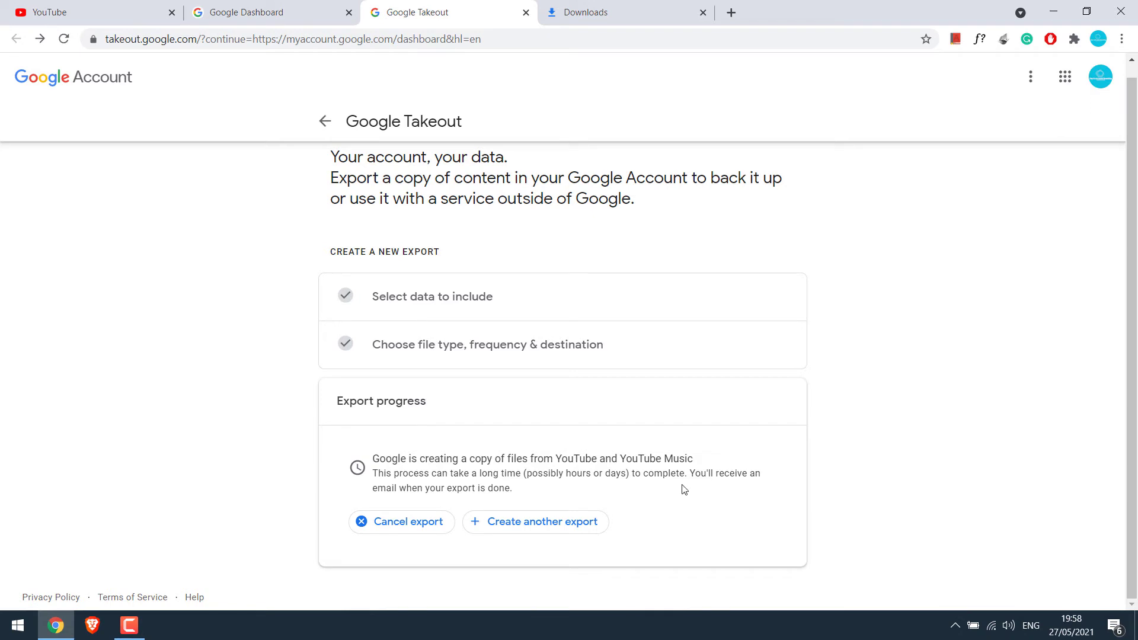
left_click_drag(373, 458, 704, 493)
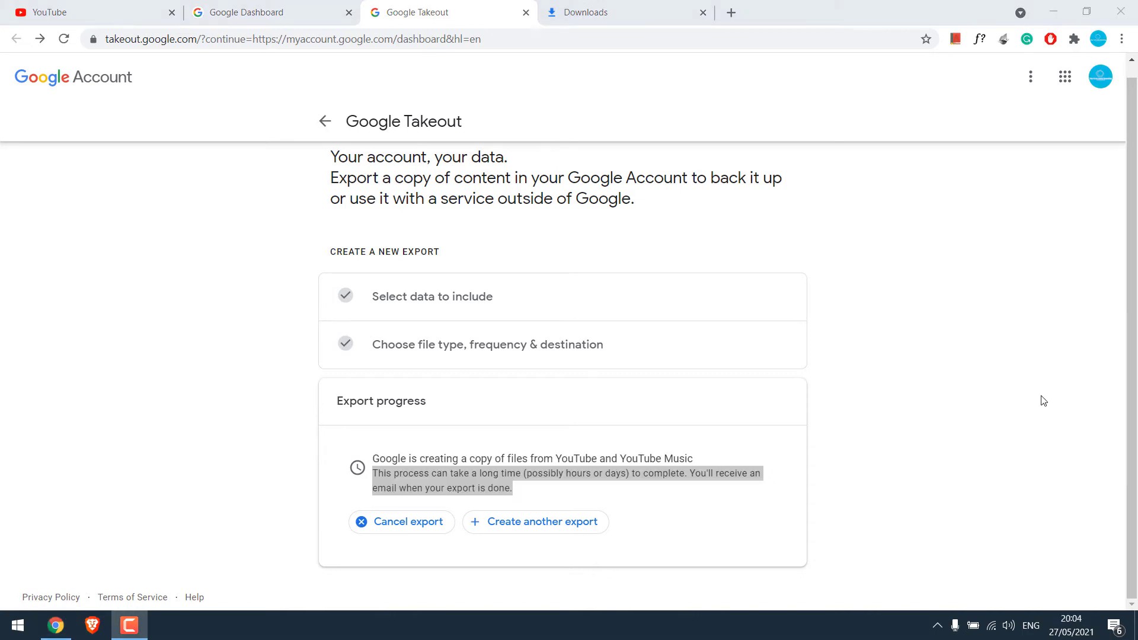
Open Gmail in a new tab and open the 'Your Google data is ready to download' email
left_click(730, 12)
type("gma")
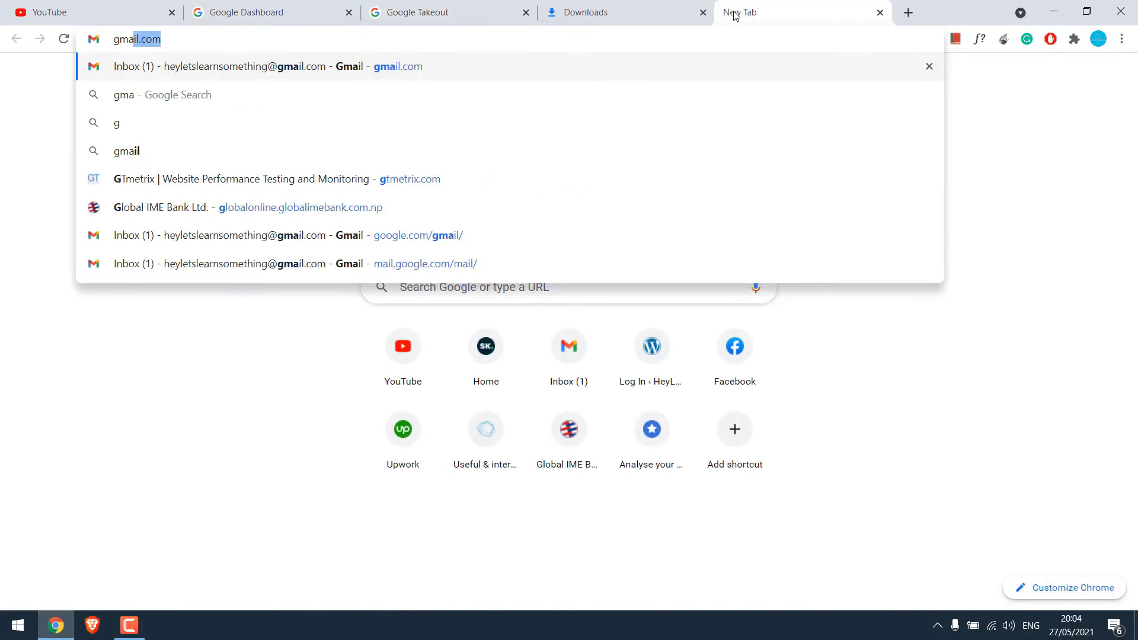
key("Return")
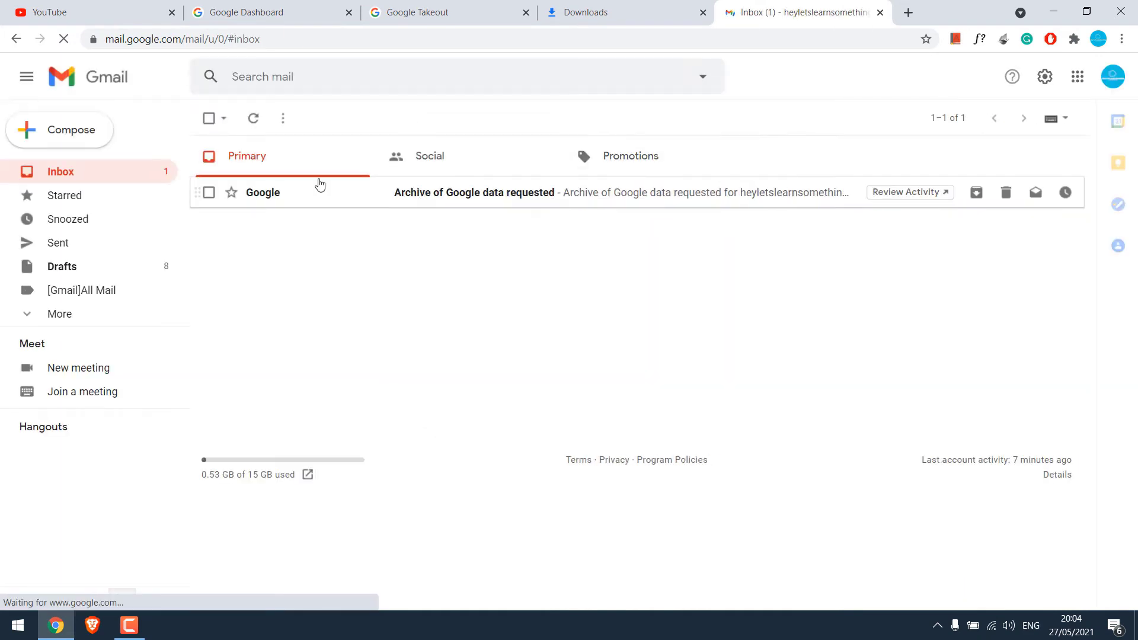
left_click(512, 198)
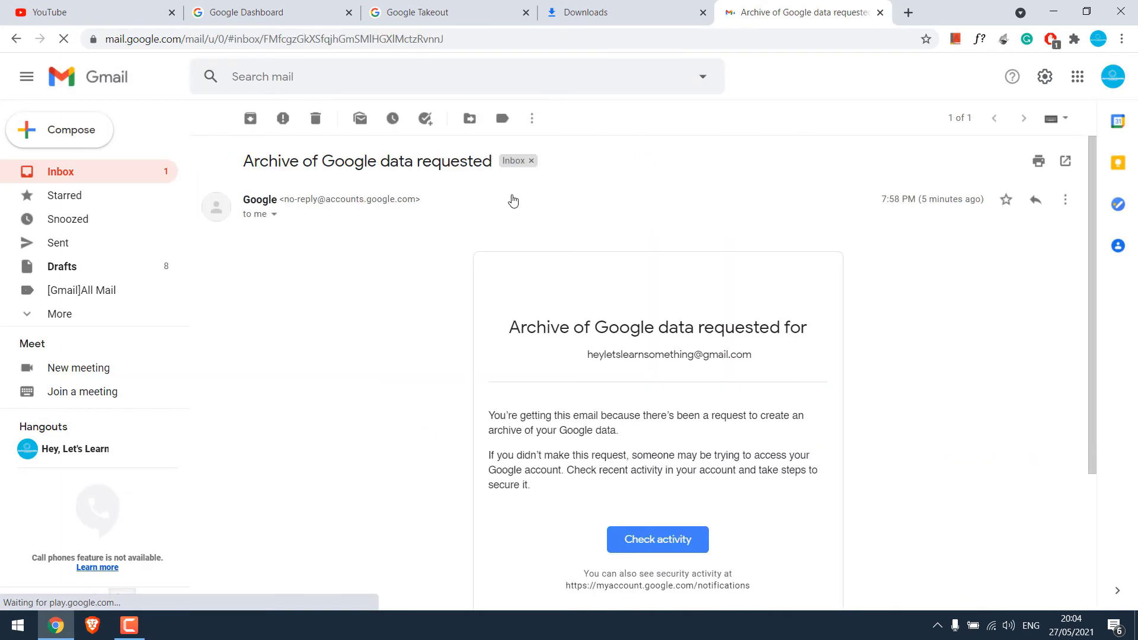
left_click_drag(1088, 161, 1085, 237)
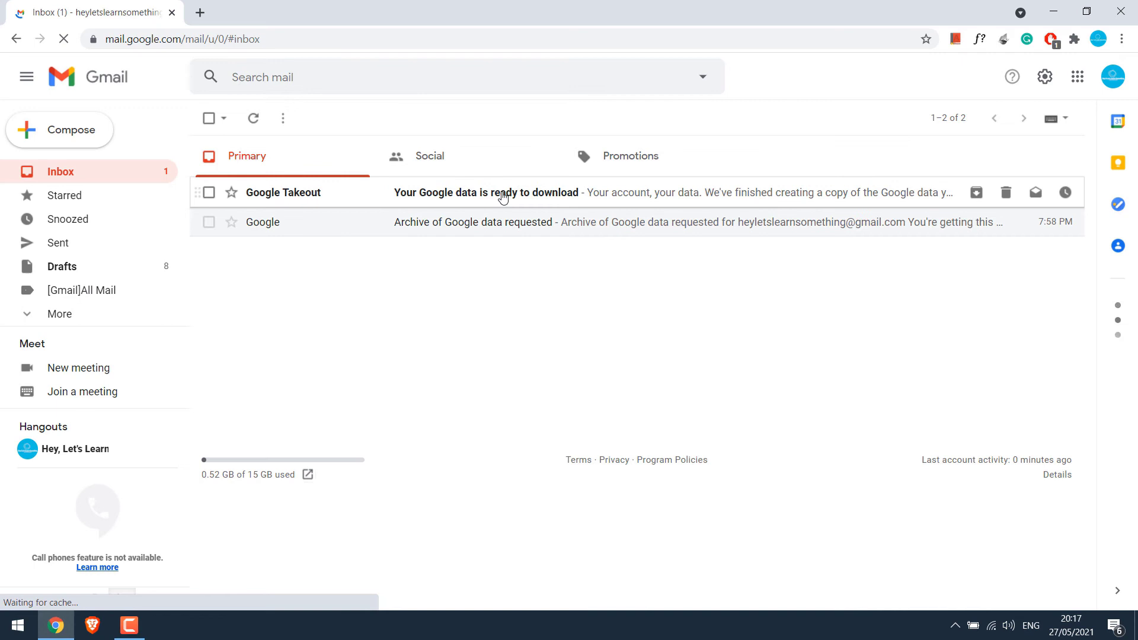
left_click(472, 199)
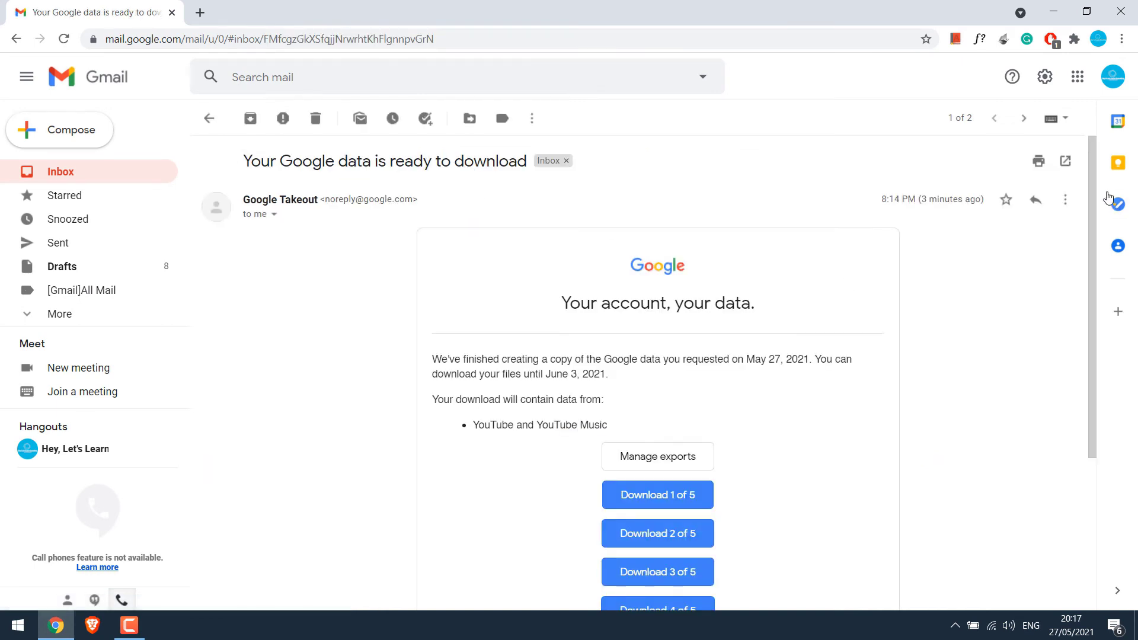
scroll(1093, 201, "down", 3)
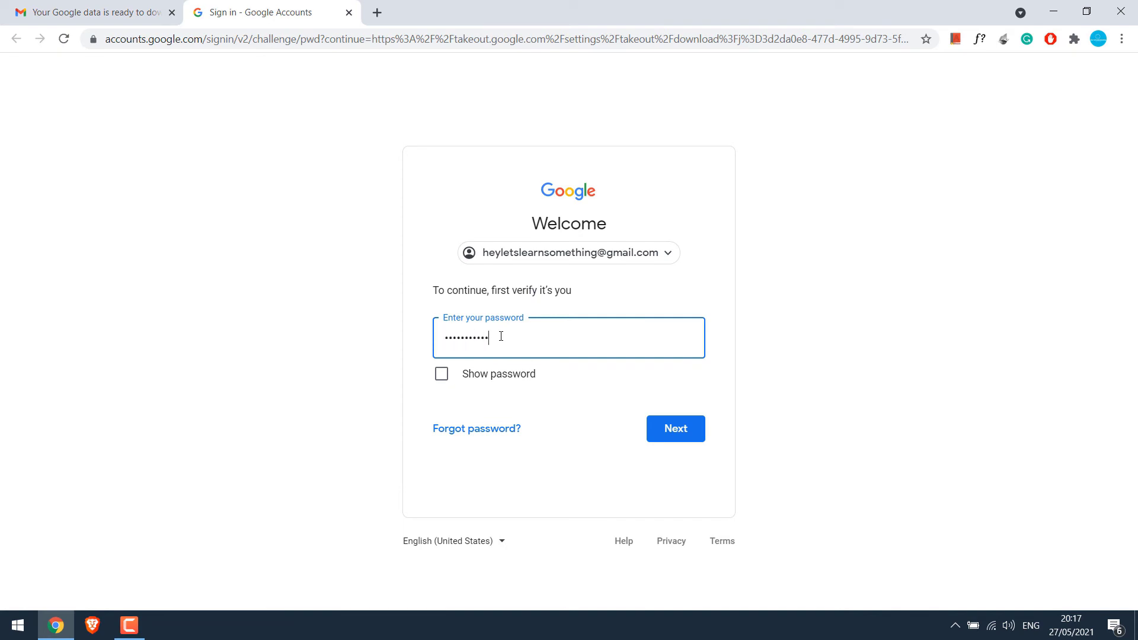
Verify the password, download Part 1 of 5 (1.97 GB), and open Chrome's Downloads page
key("Return")
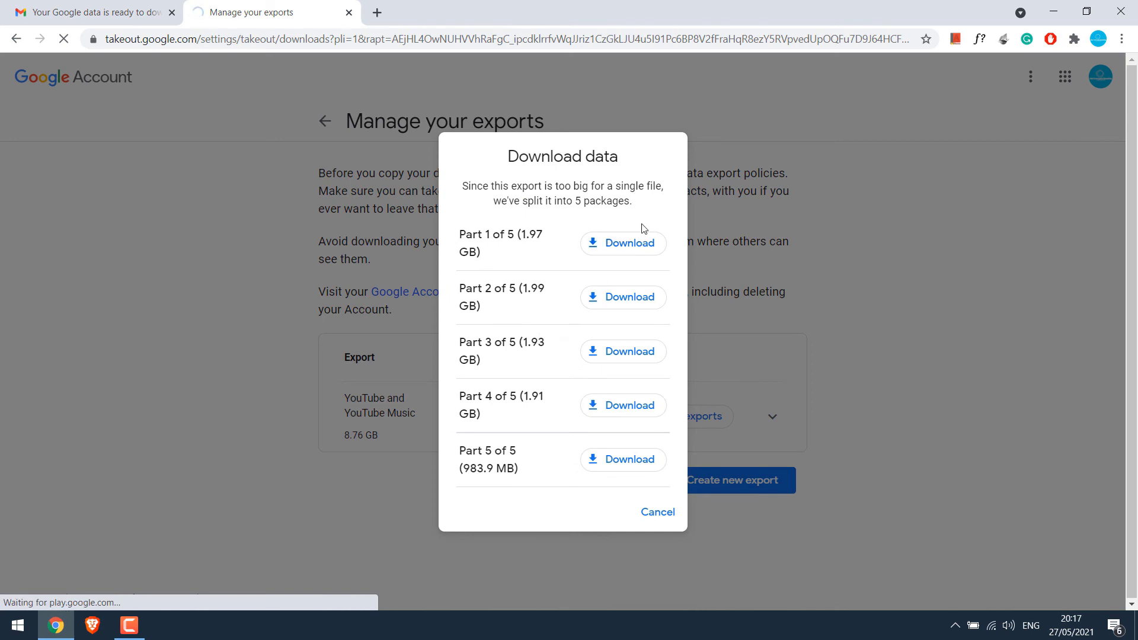
left_click(628, 243)
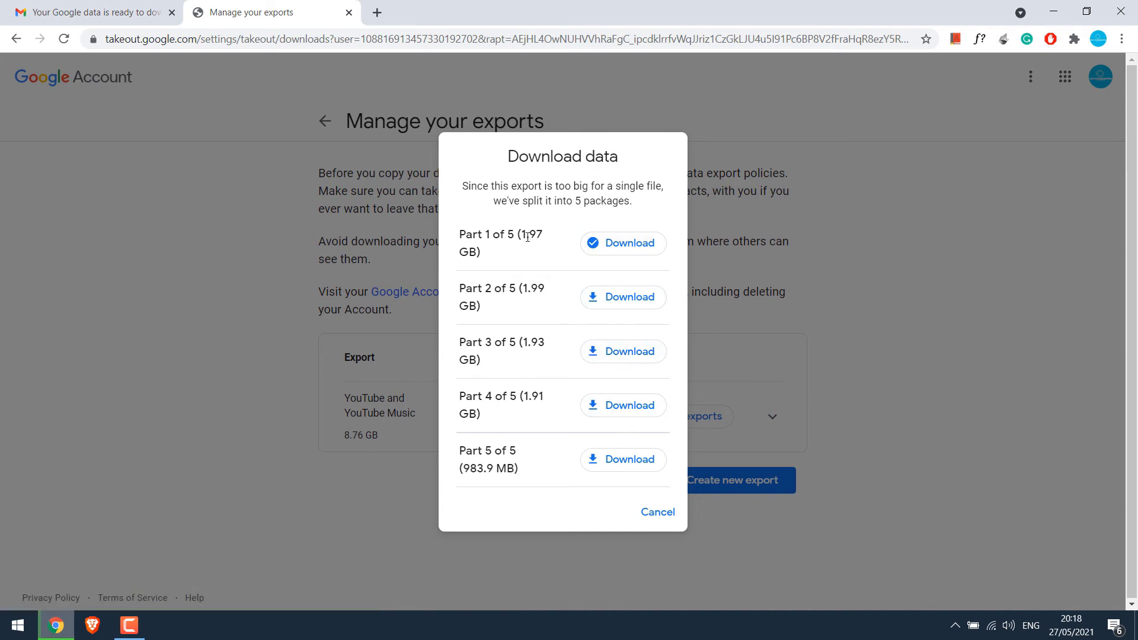
left_click_drag(523, 236, 543, 235)
left_click(531, 288)
double_click(532, 289)
left_click(551, 312)
key("ctrl+j")
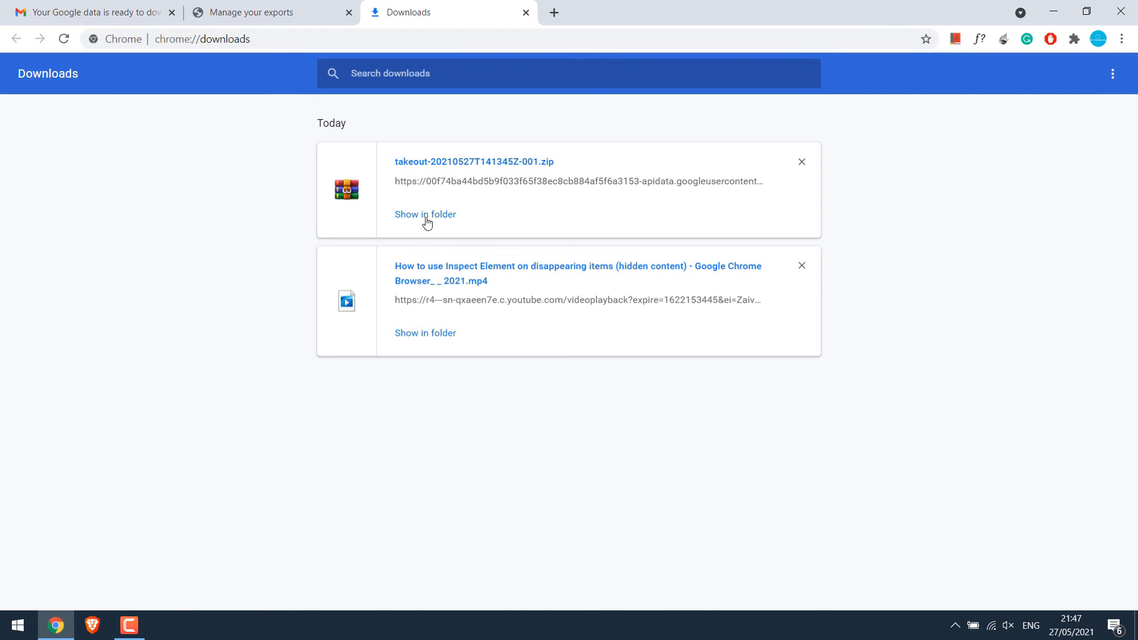
Open the downloaded takeout-20210527T141345Z-001.zip in WinRAR from its folder
left_click(428, 215)
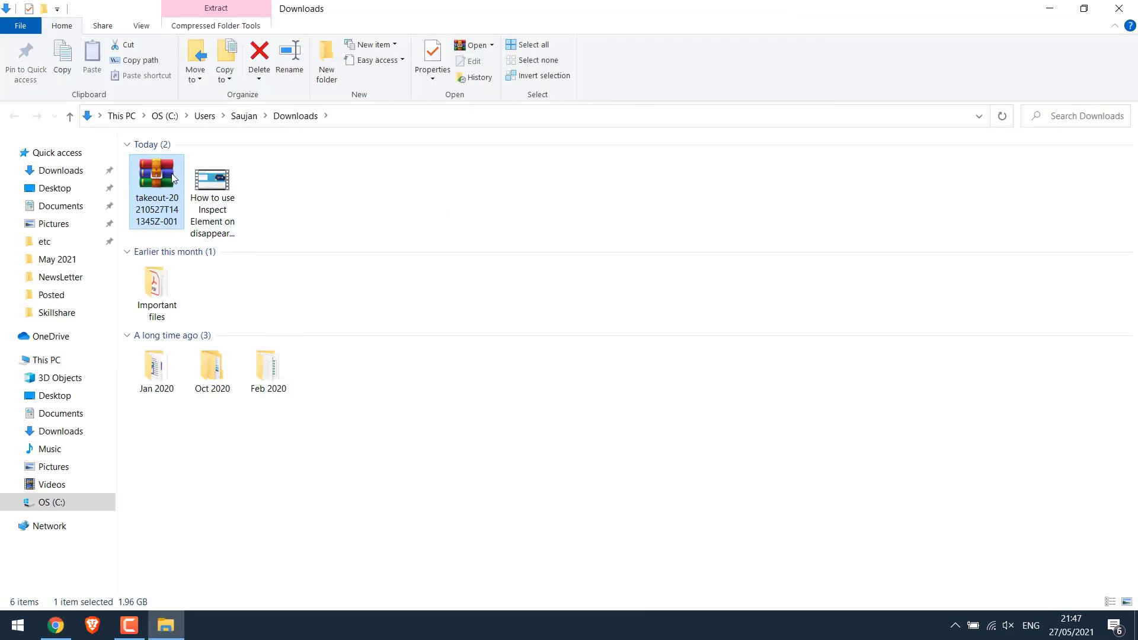
double_click(159, 163)
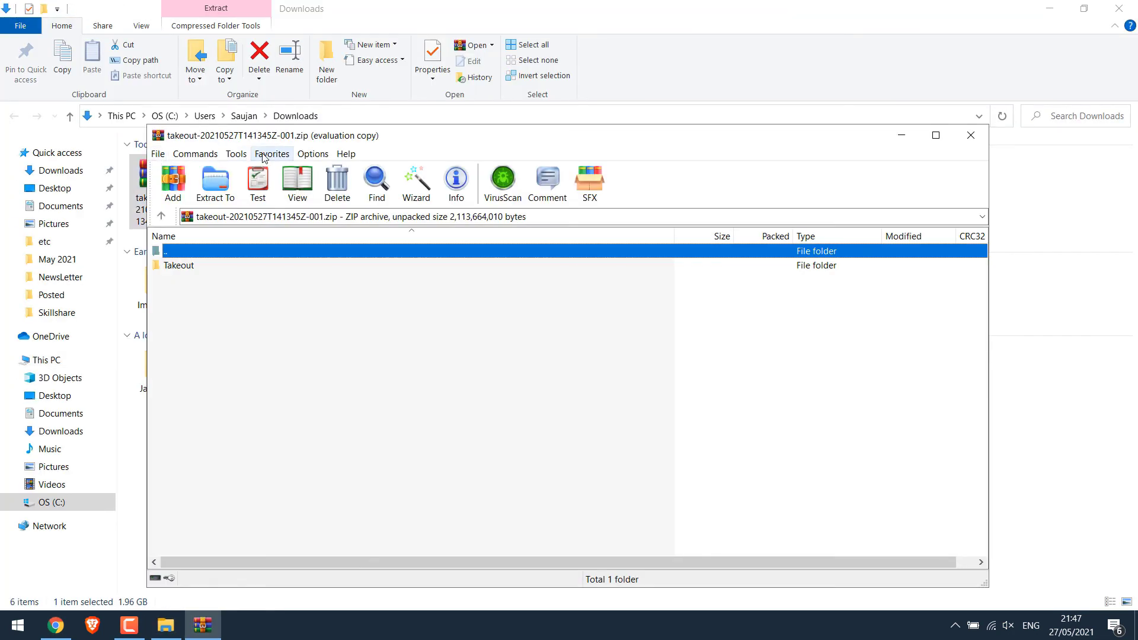
left_click_drag(286, 138, 590, 134)
Browse into Takeout > YouTube and YouTube Music > videos to list its 28 files
double_click(360, 260)
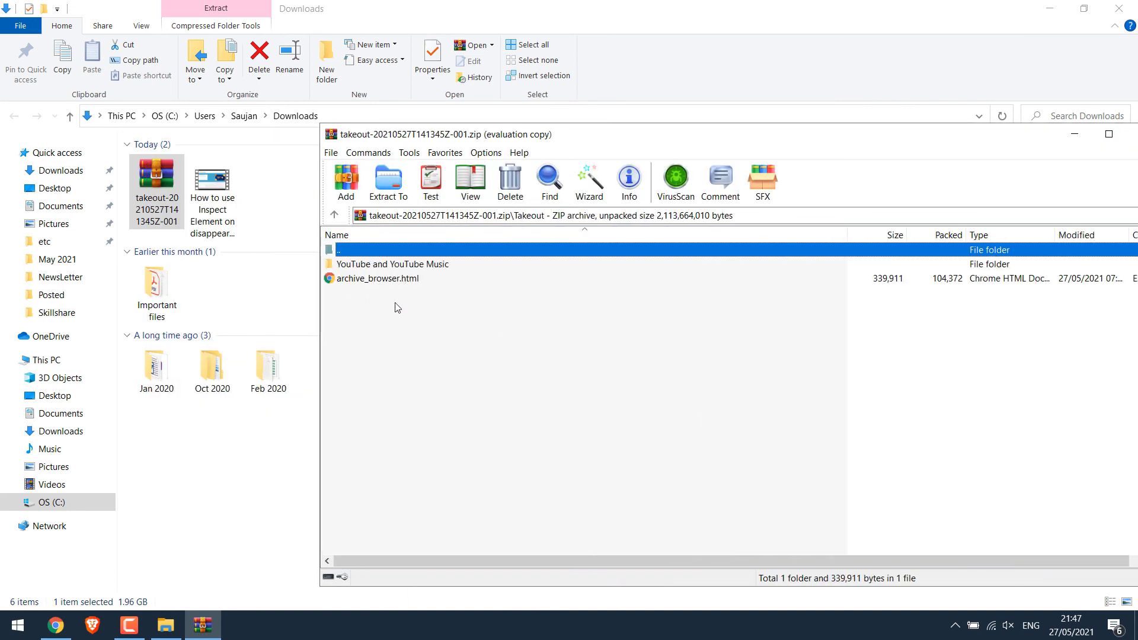
double_click(405, 264)
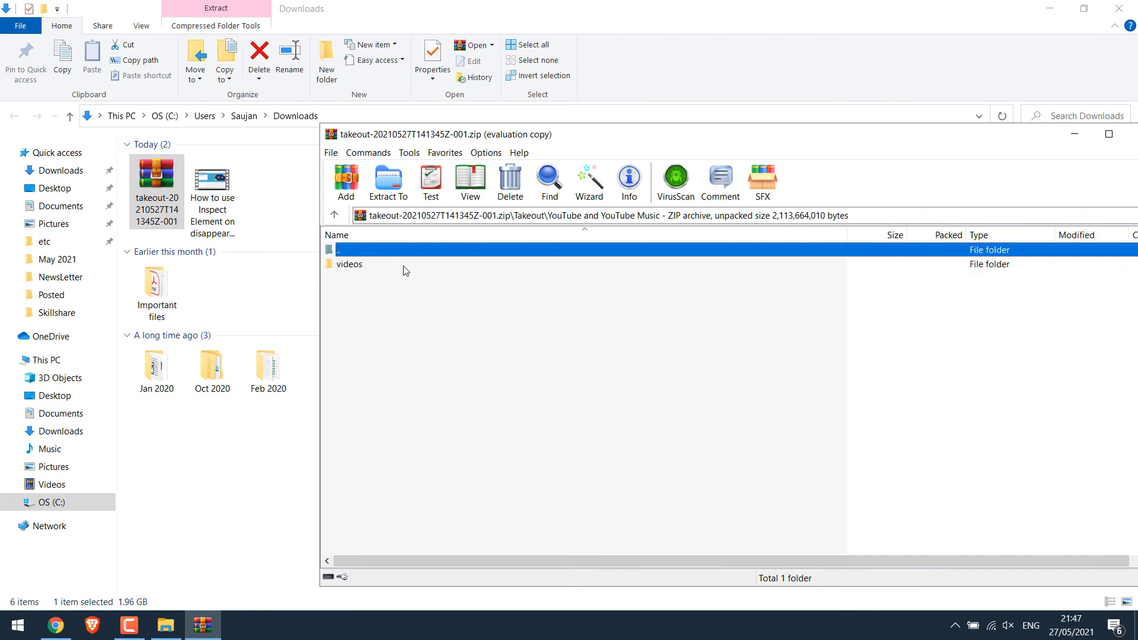
double_click(350, 266)
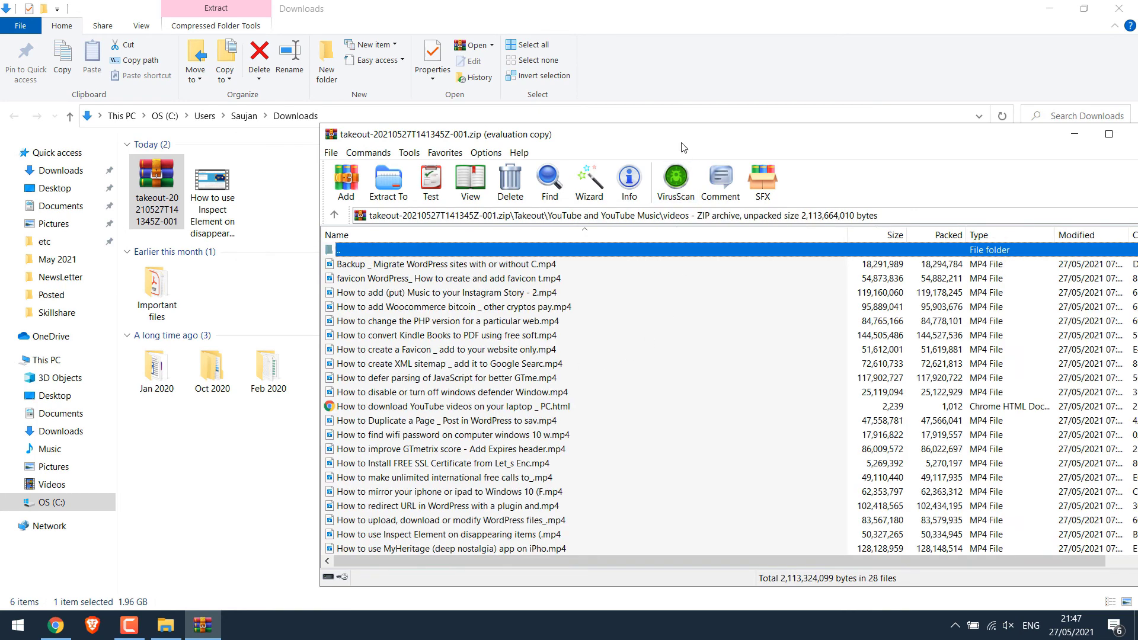
scroll(583, 336, "down", 3)
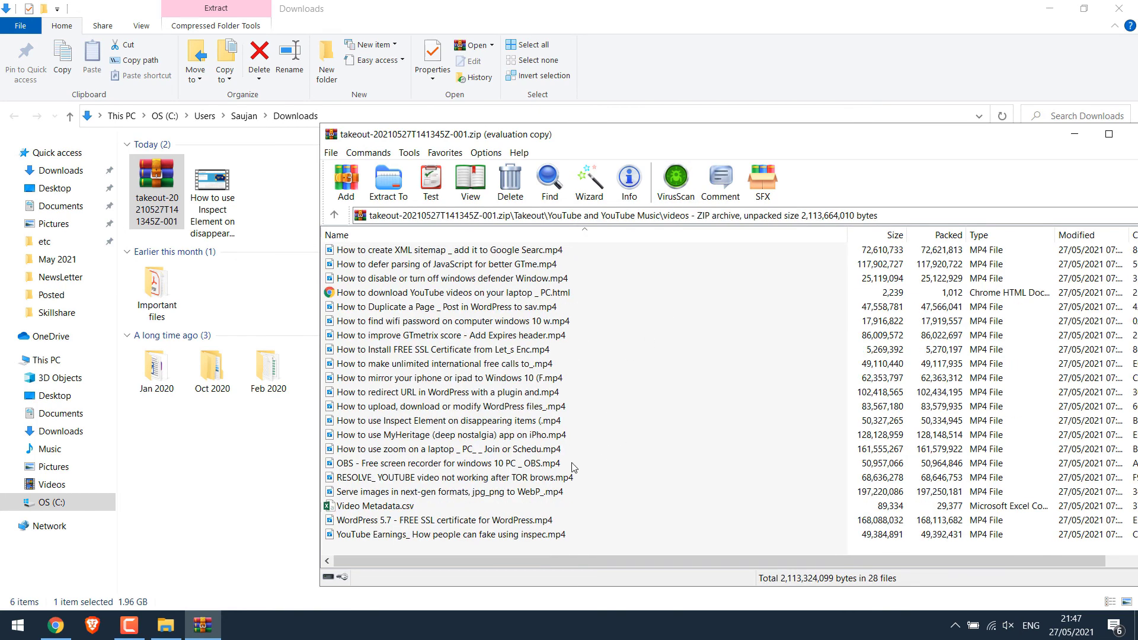
scroll(567, 466, "up", 1)
scroll(504, 472, "down", 1)
scroll(466, 459, "up", 3)
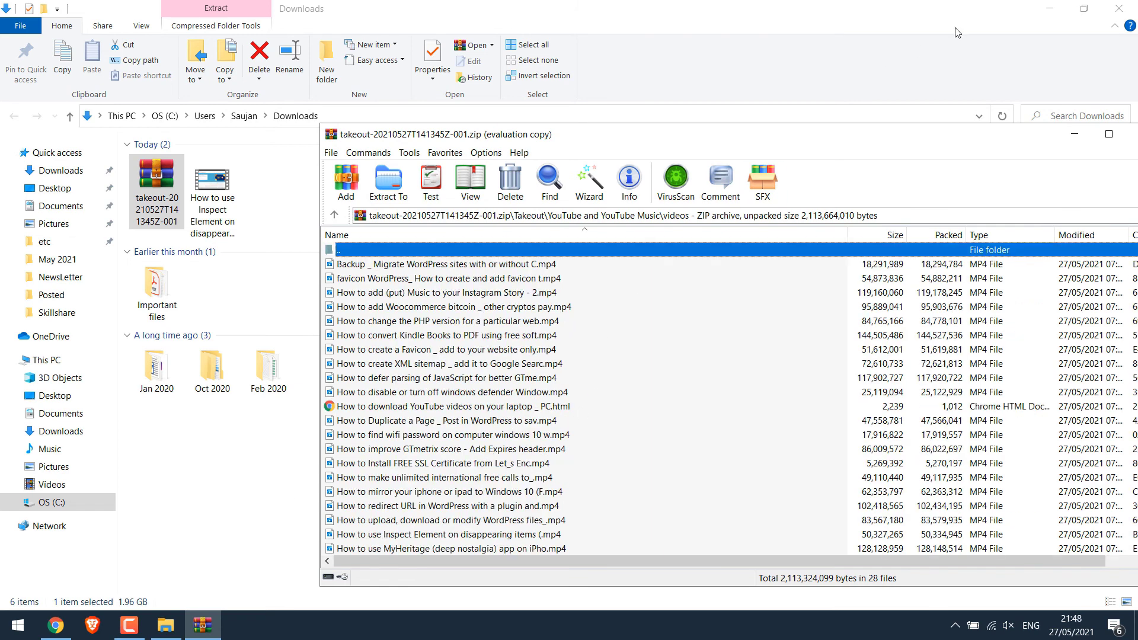
left_click(1048, 7)
Extract the Backup _ Migrate WordPress MP4 onto the desktop and open its Properties
left_click(1048, 6)
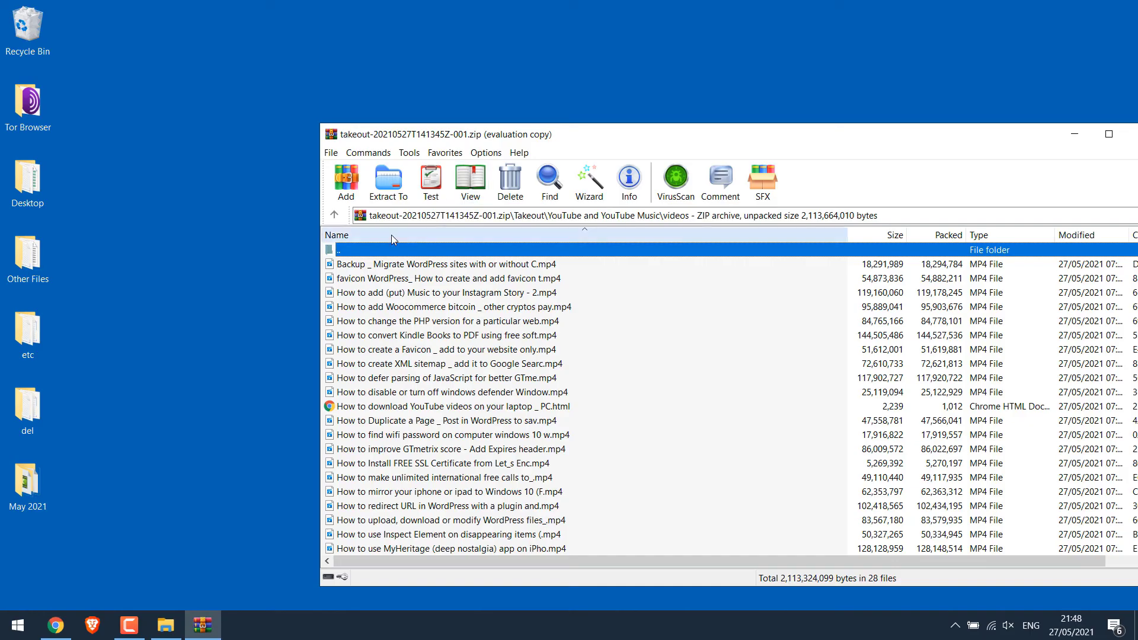
left_click_drag(410, 270, 236, 119)
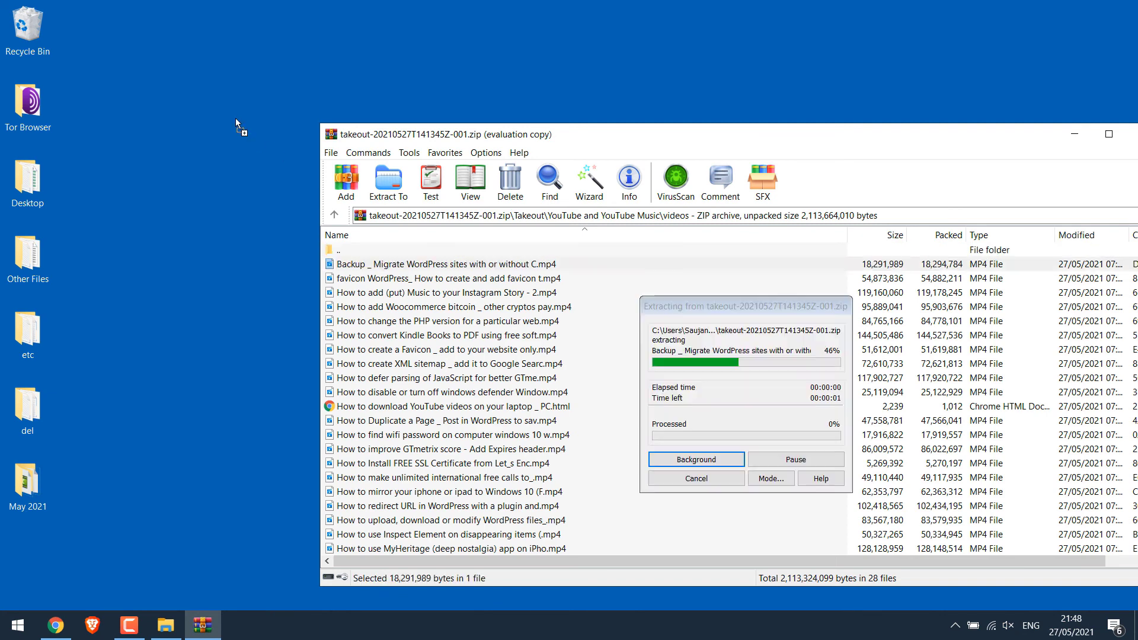
right_click(241, 112)
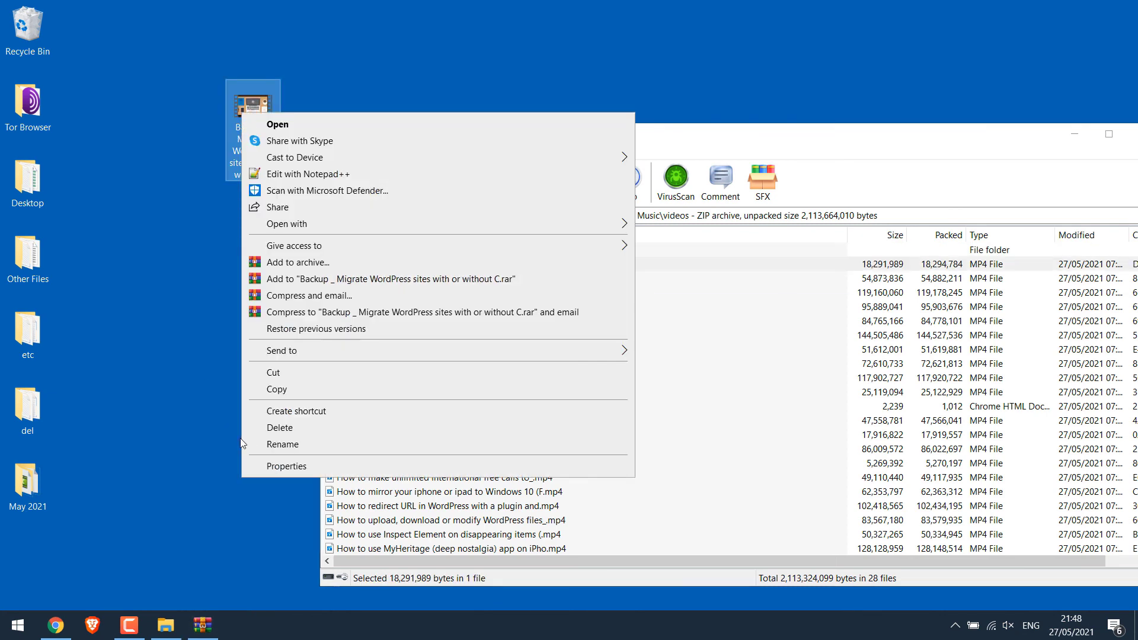
left_click(256, 465)
Confirm the video is 1920 × 1080 on the Details tab, then close Properties
left_click(311, 149)
left_click(348, 149)
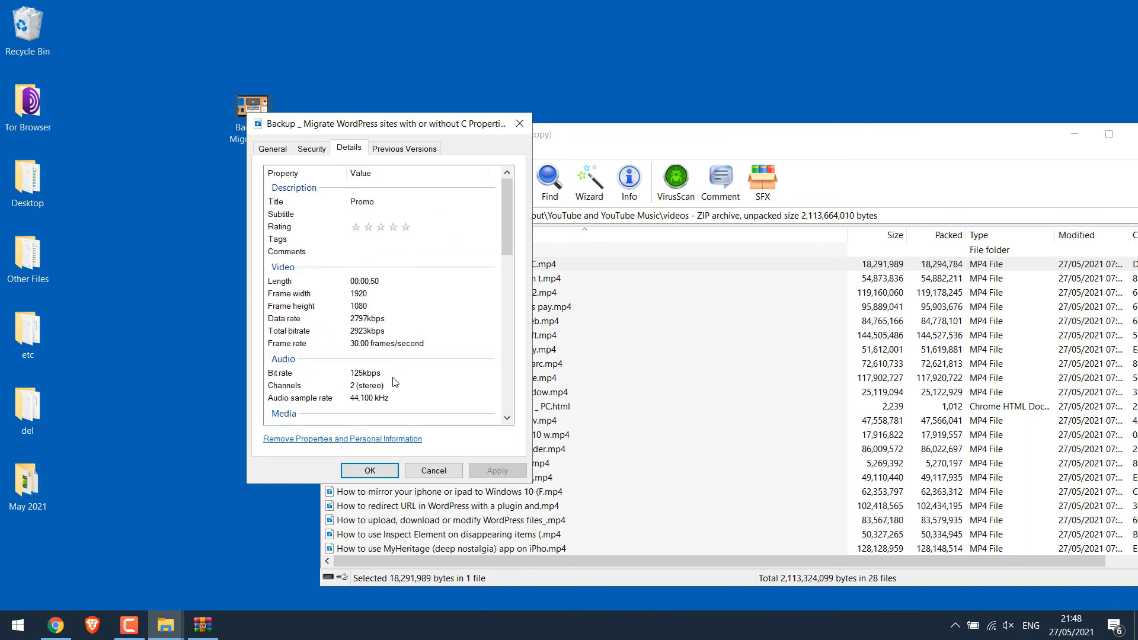
left_click(310, 294)
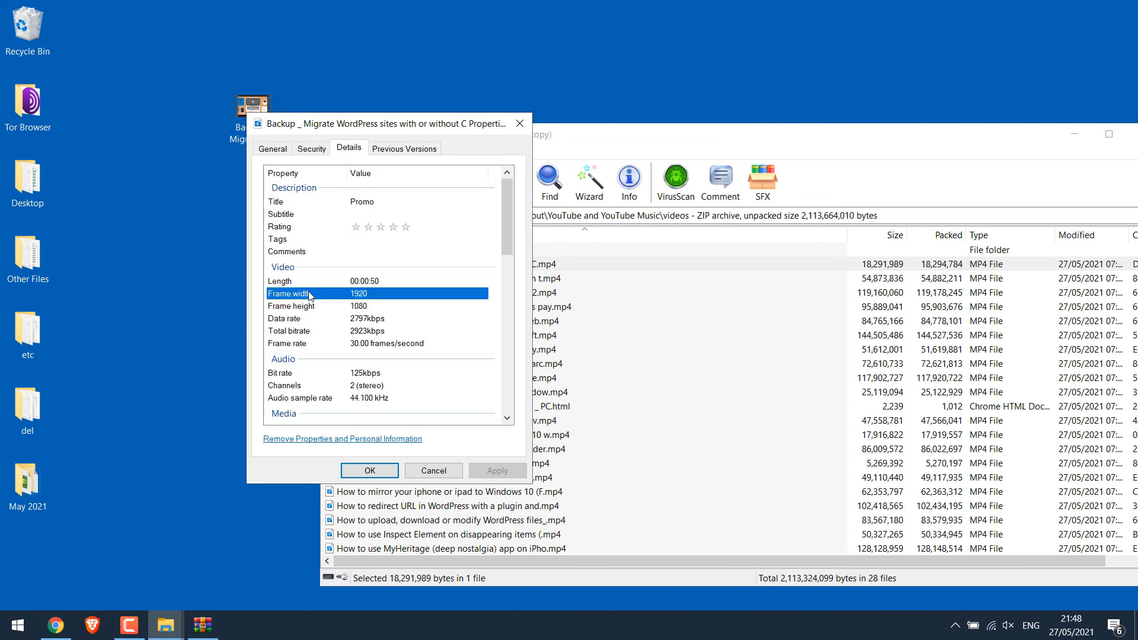
left_click(323, 306)
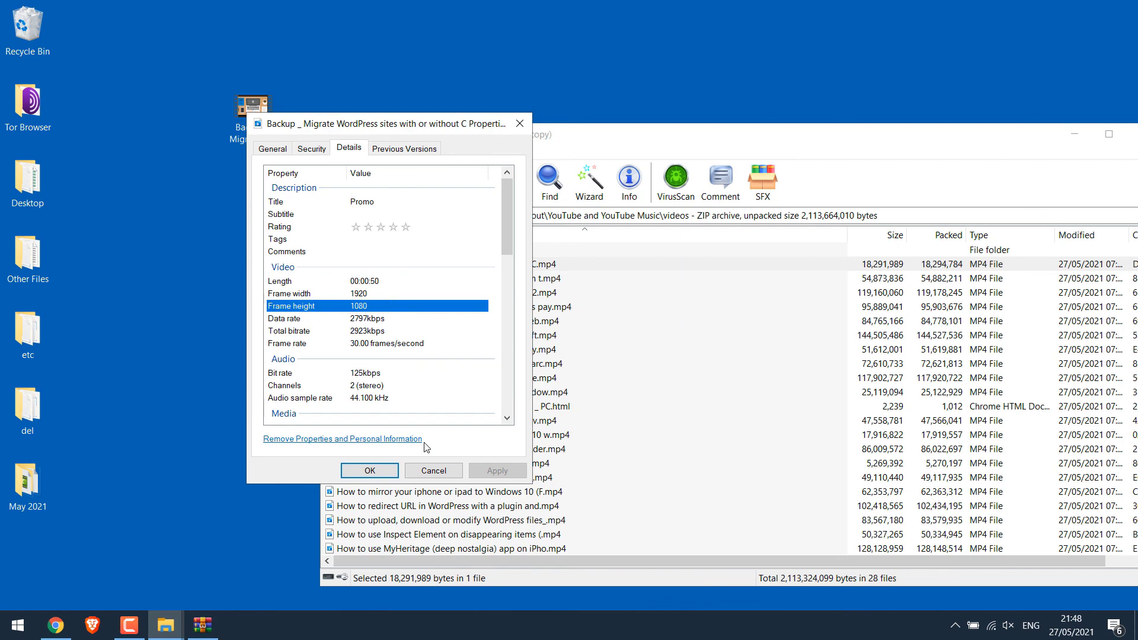
left_click(419, 473)
Go up to the Takeout folder and open archive_browser.html
double_click(398, 248)
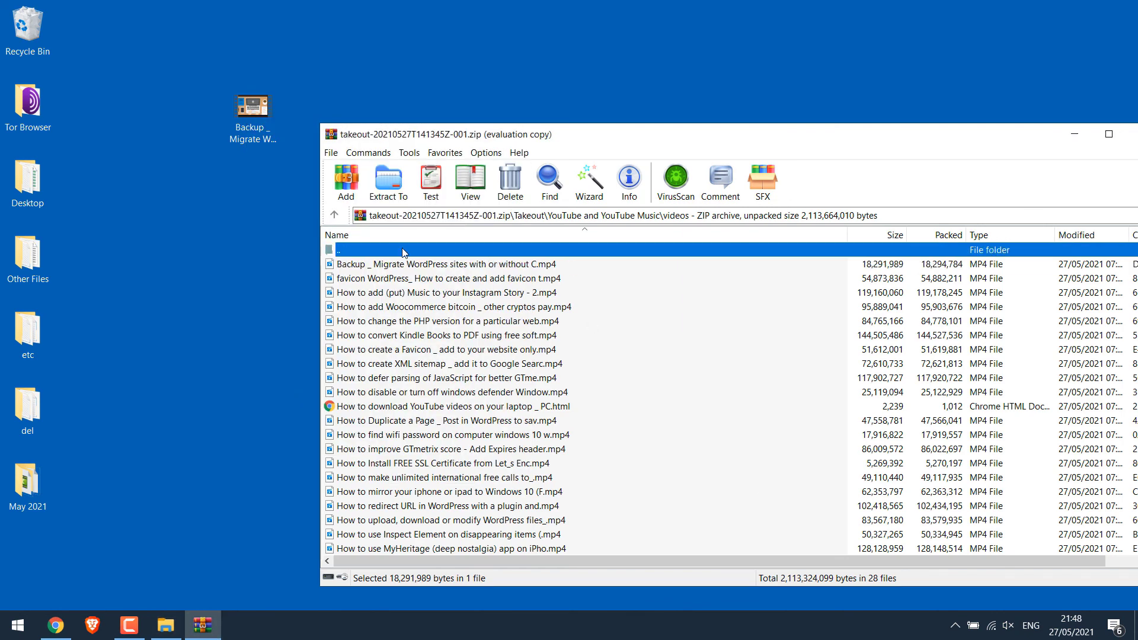
double_click(398, 247)
double_click(386, 279)
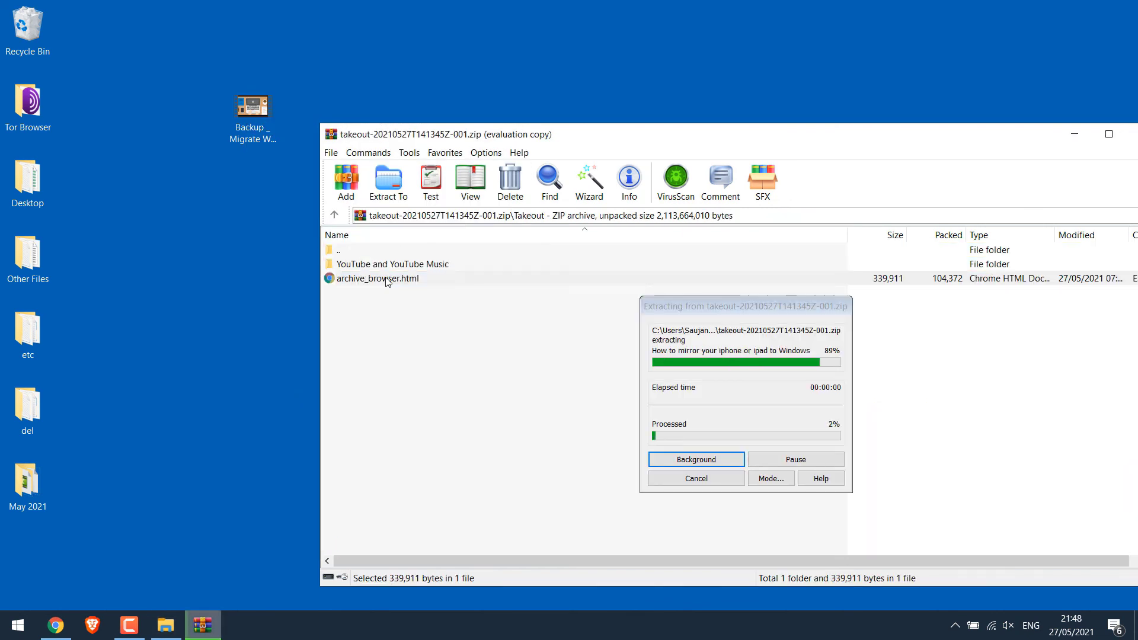